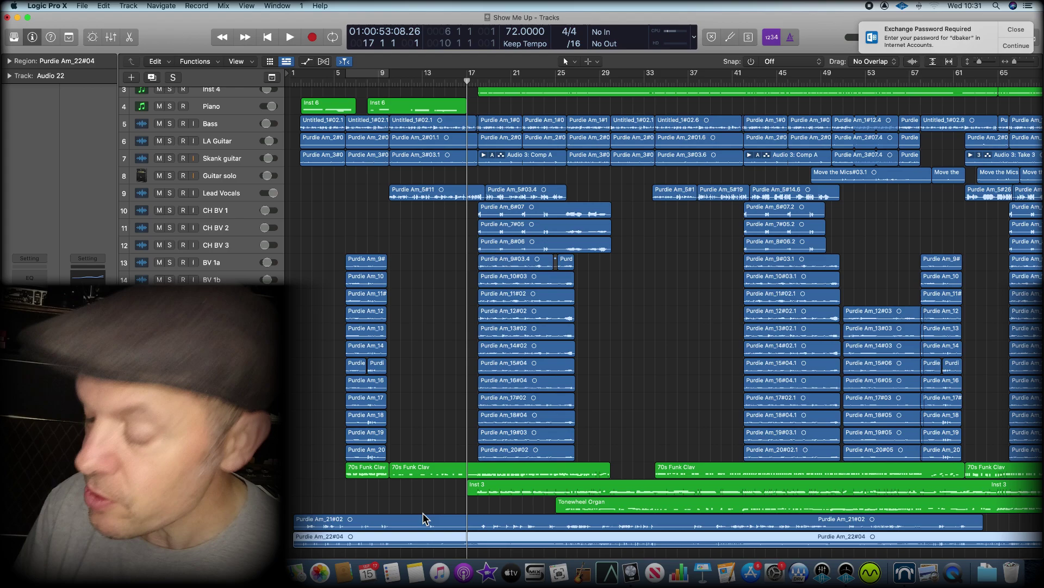
Step: Play the song from bar 17 for a couple of bars and return the playhead to bar 17
key("space")
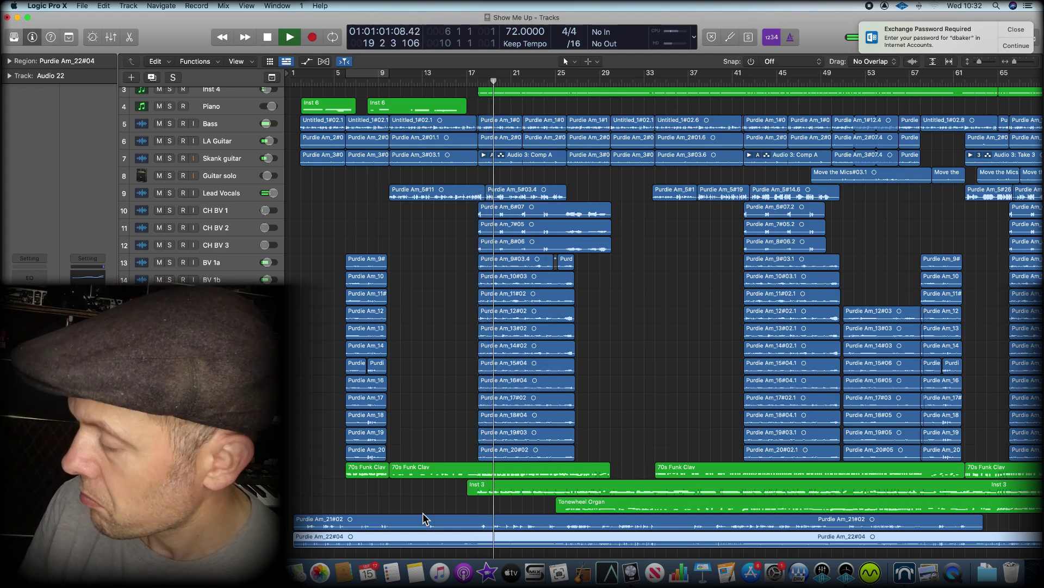
key("space")
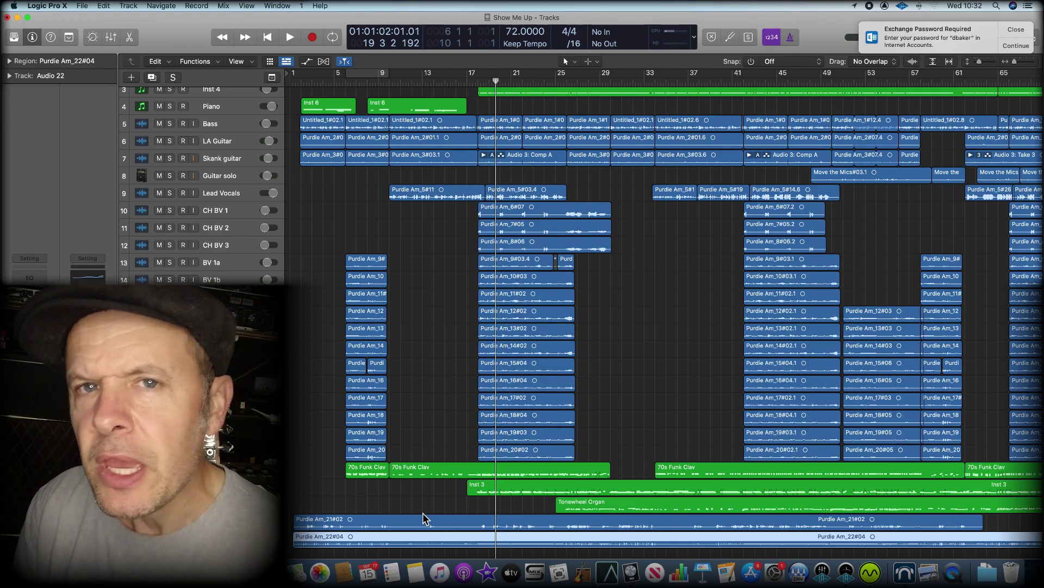
key("comma")
key("comma")
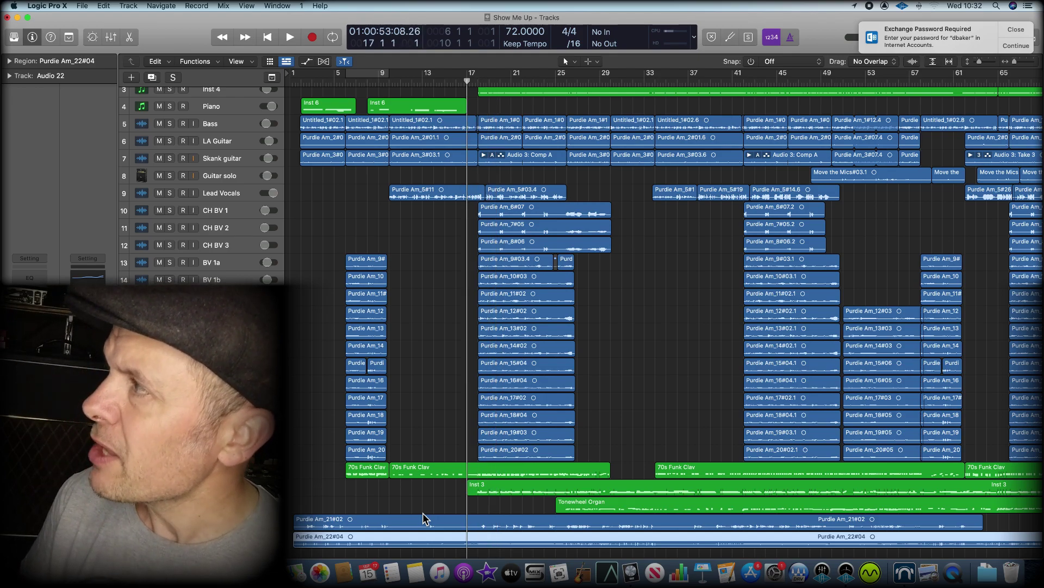
Step: Set up a PCM project bounce covering the section from bar 17 to bar 25
left_click(82, 6)
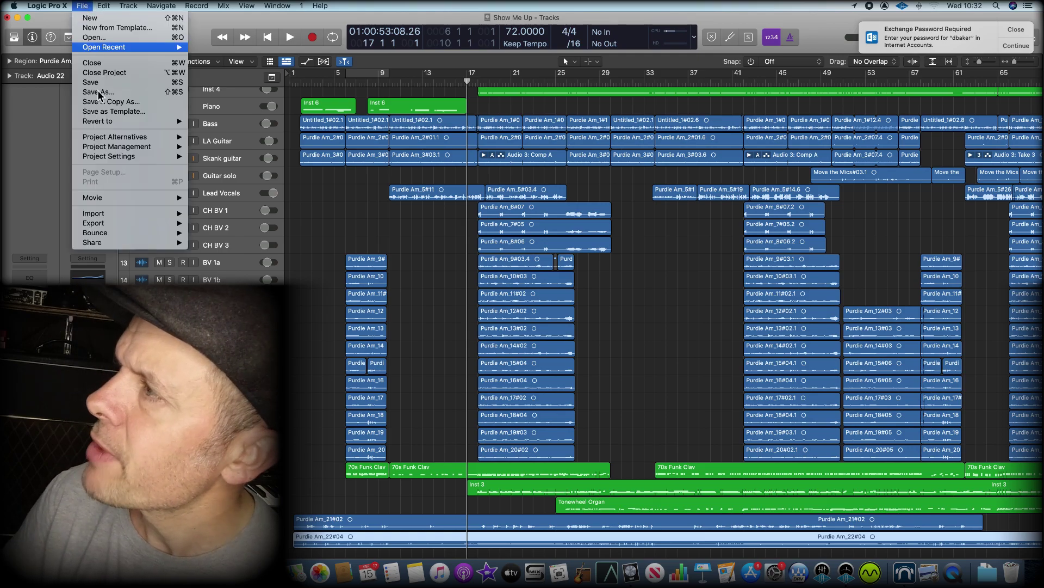
mouse_move(119, 233)
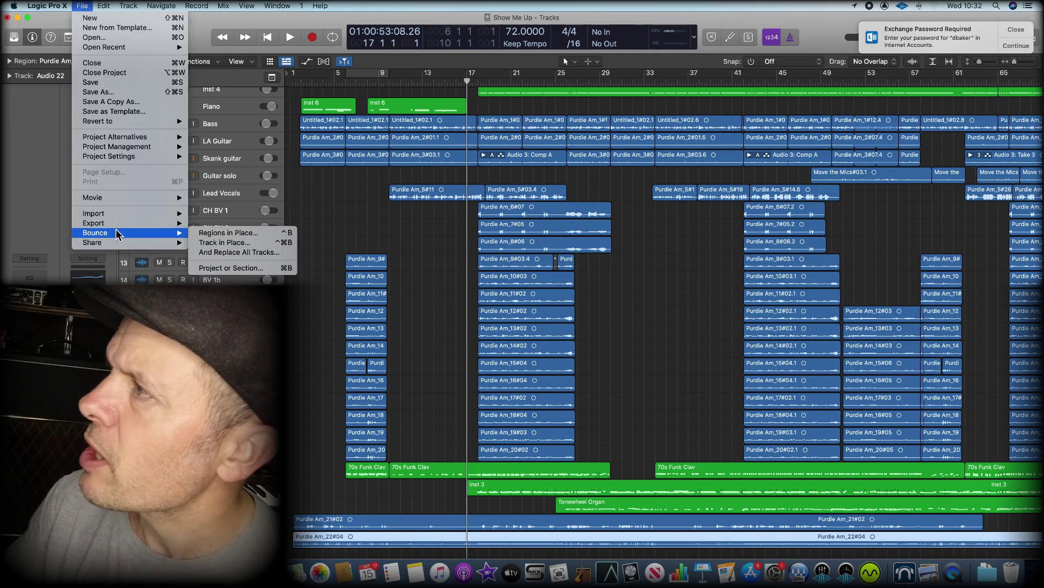
left_click(266, 269)
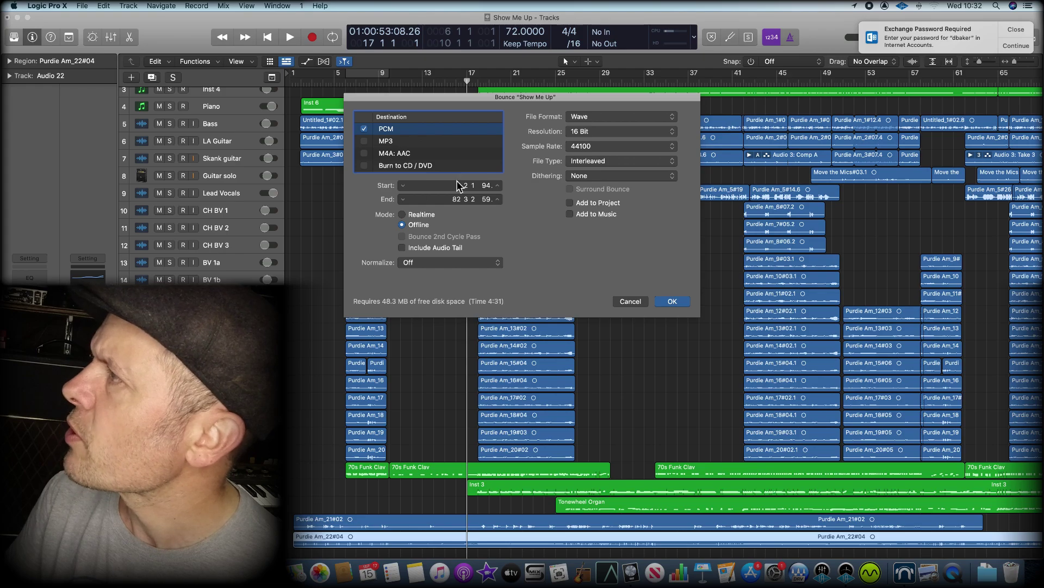
double_click(456, 184)
type("17")
key("Tab")
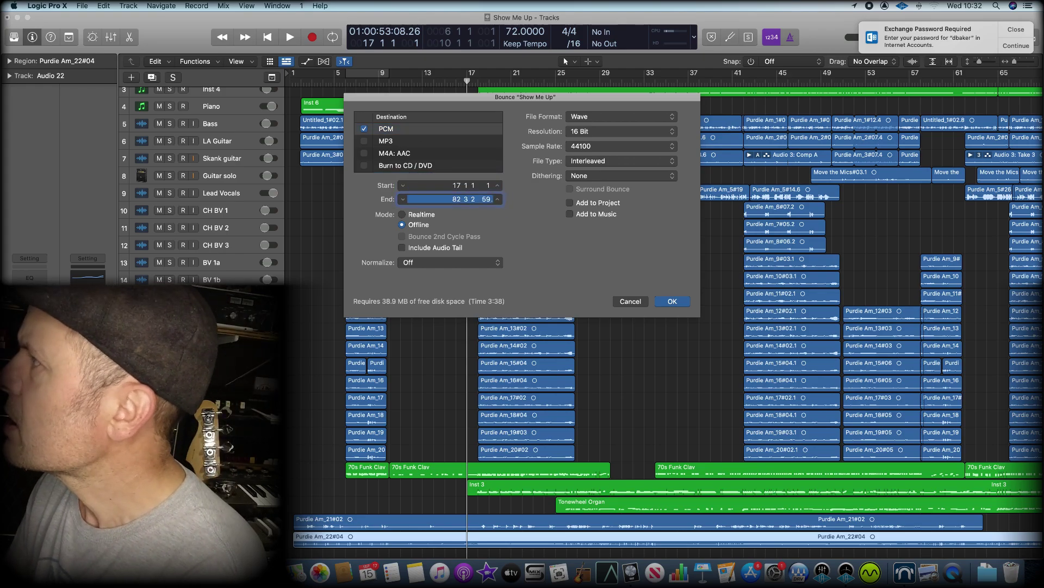
type("25")
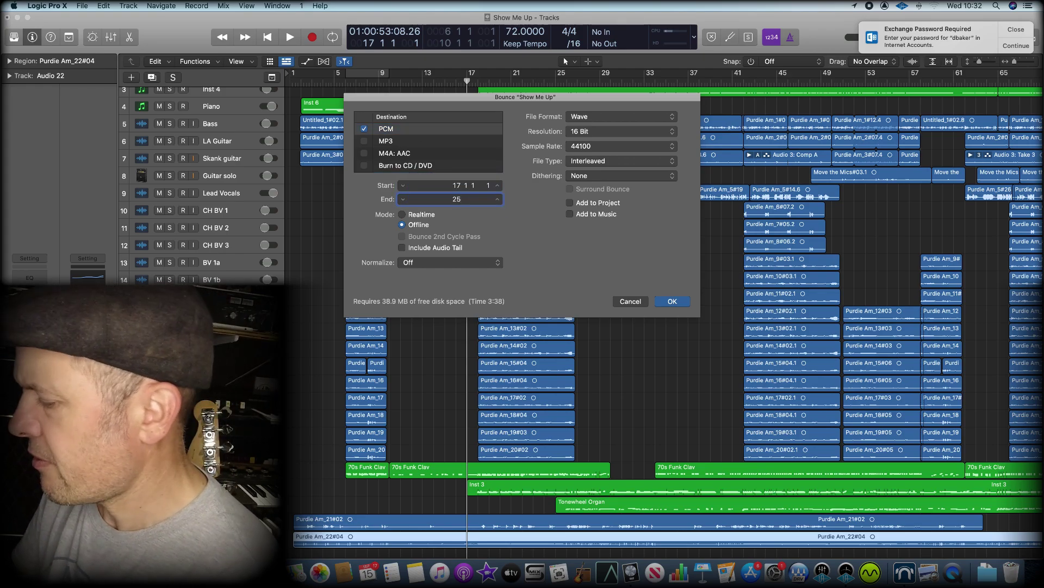
key("Tab")
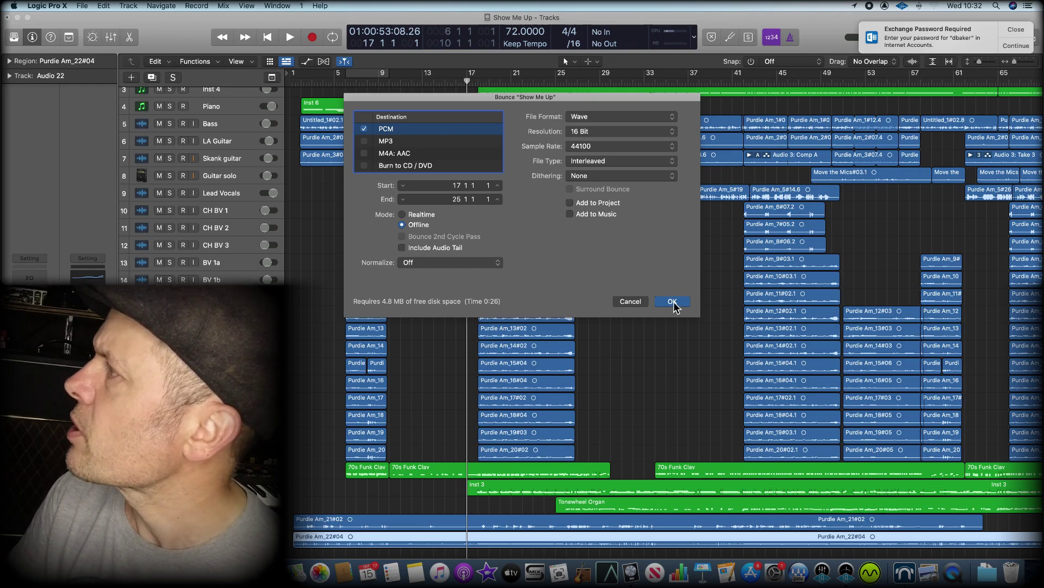
Step: Bounce the section to the Desktop under the name "Show Me Up RipX edit"
key("Return")
left_click(527, 107)
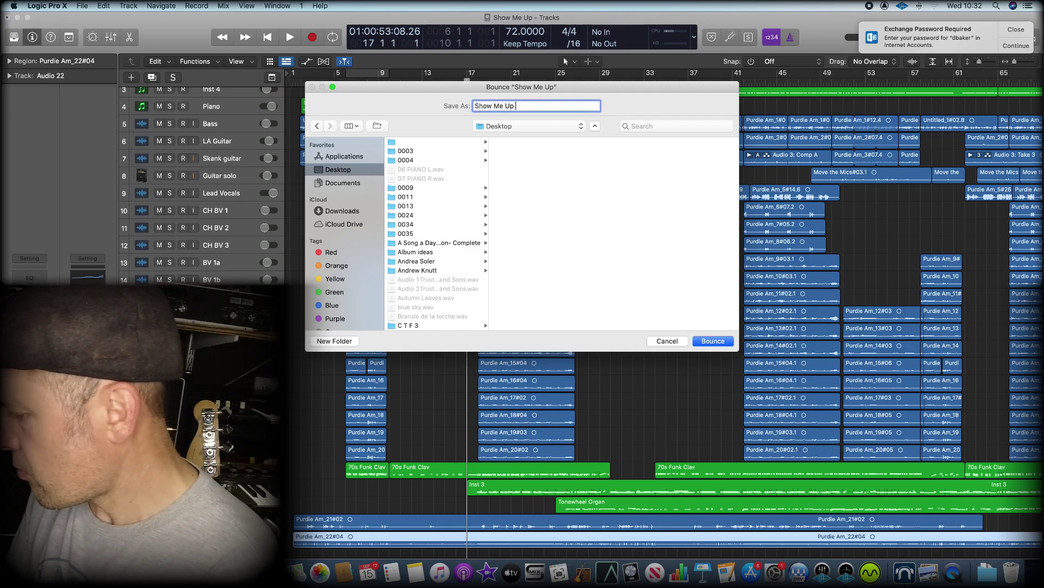
type("RipX e")
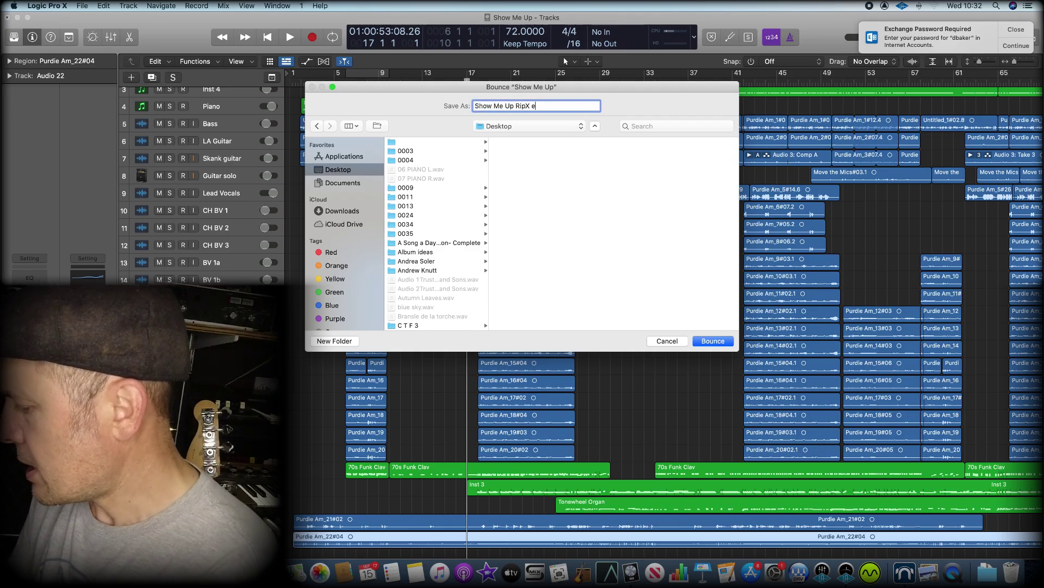
type("dit")
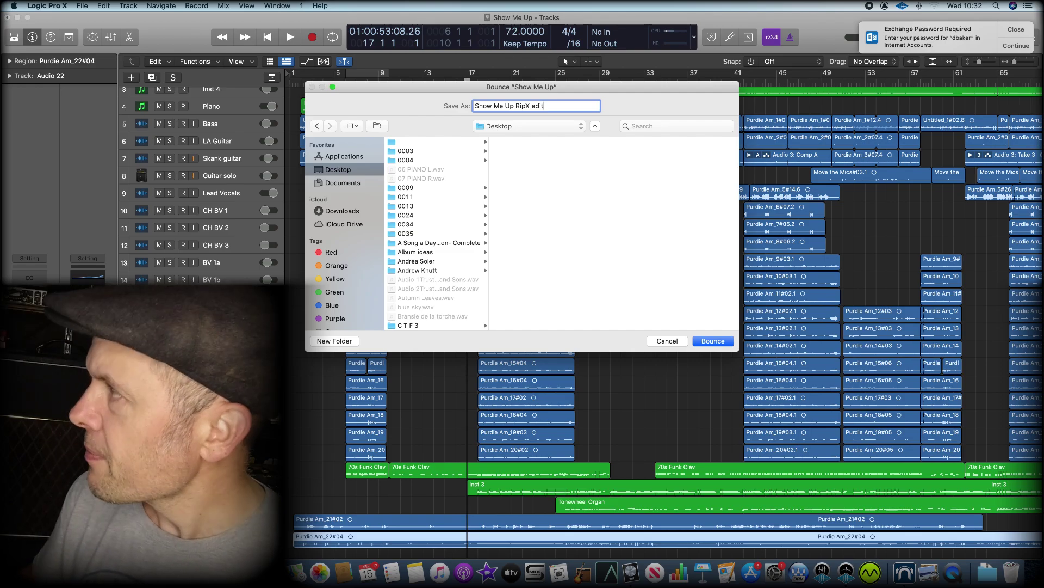
key("Return")
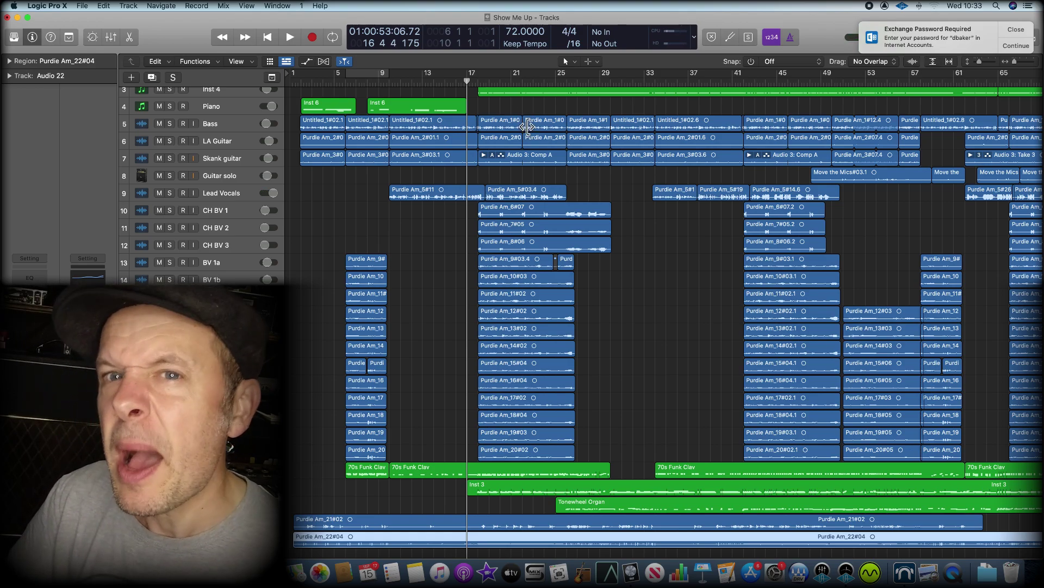
Step: Switch to RipX and rip "Show Me Up RipX edit.wav" as a full mix, extracting voice, bass, other instruments and drums at highest quality
left_click(906, 578)
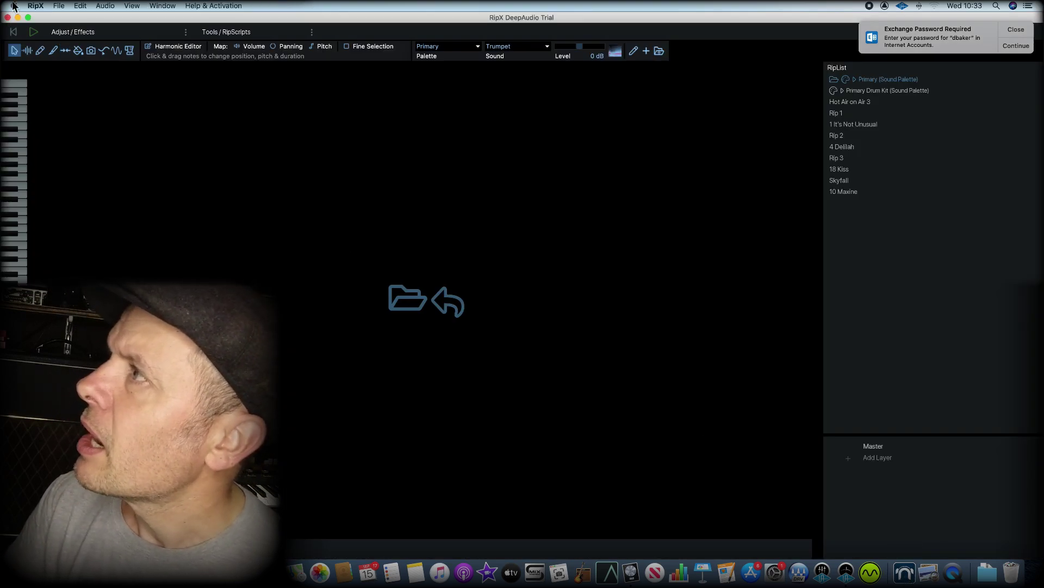
left_click(59, 9)
left_click(98, 61)
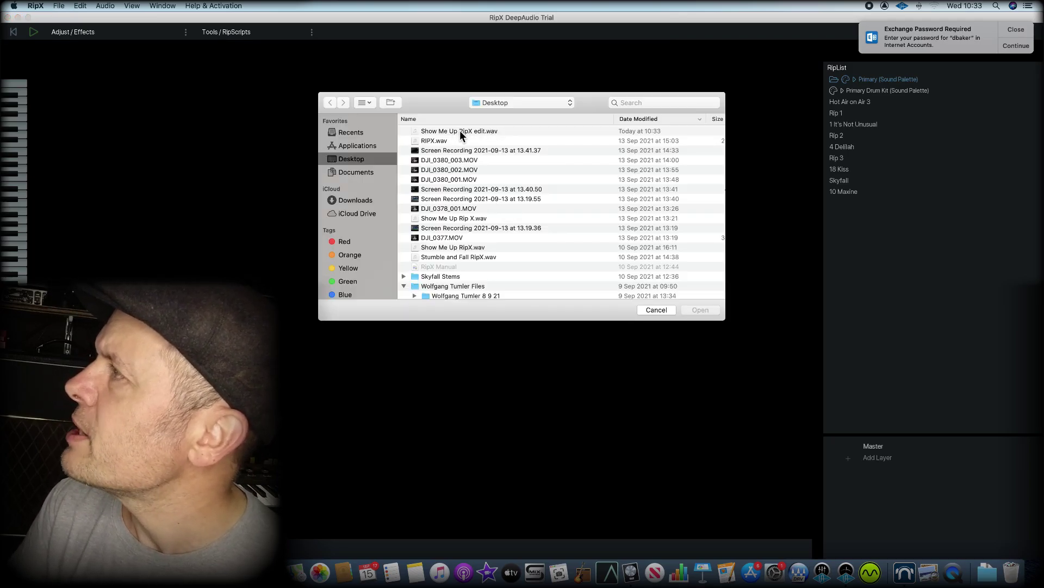
double_click(460, 131)
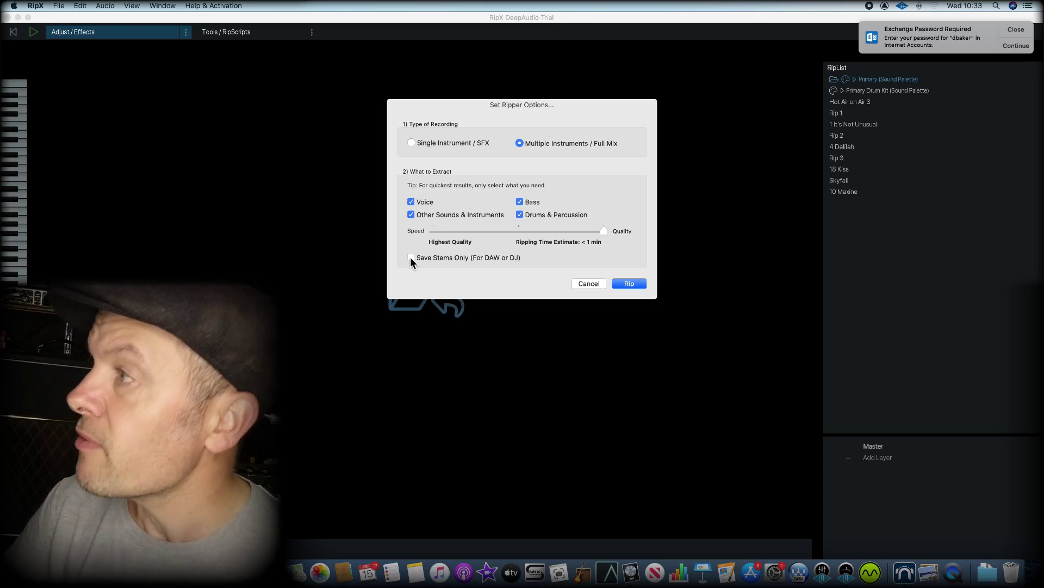
left_click(636, 282)
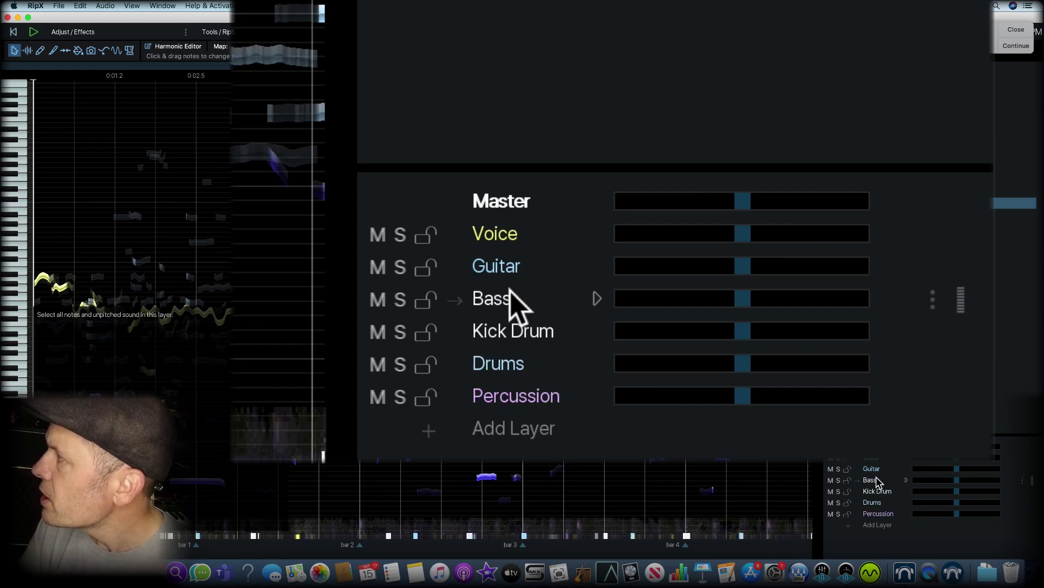
Step: Play back the ripped song with all of its layers and stop it
left_click(875, 479)
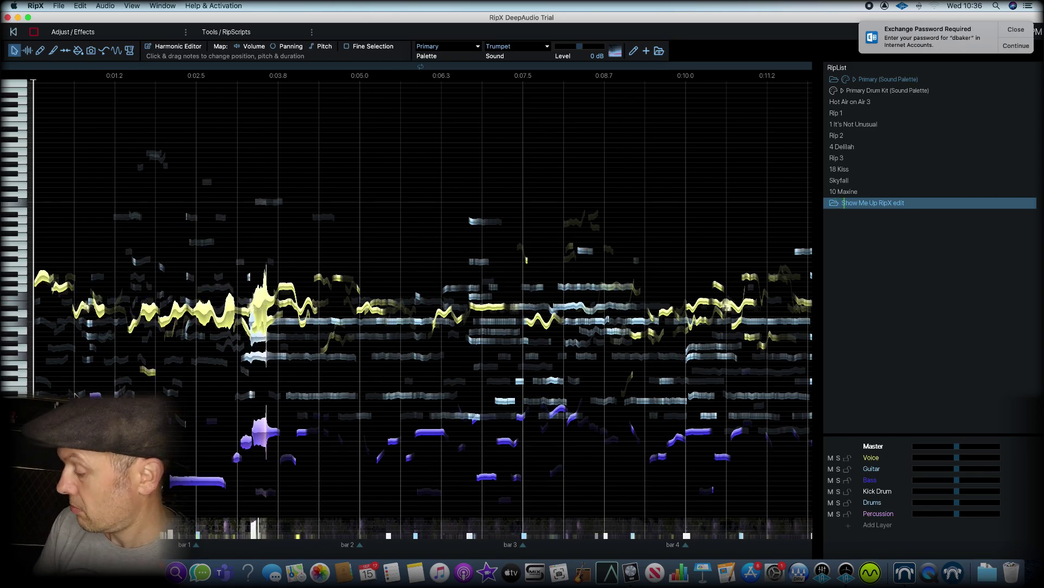
key("space")
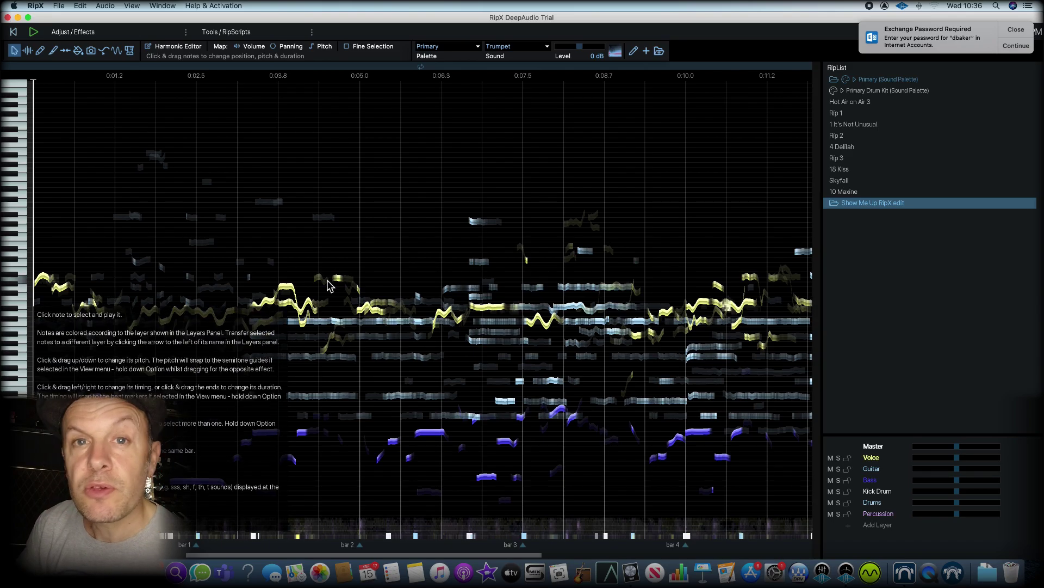
scroll(381, 294, "right", 1)
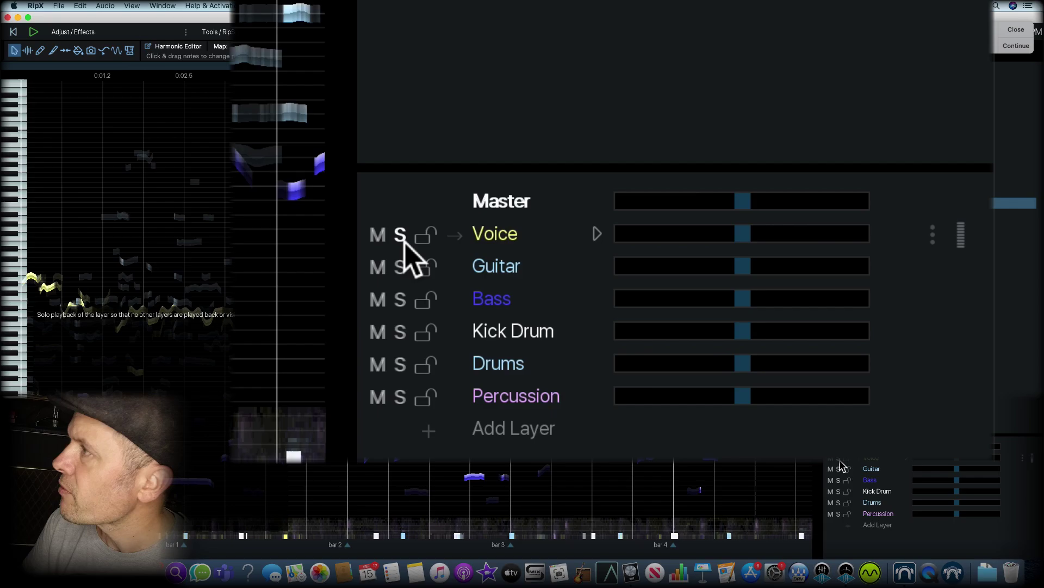
Step: Solo the Voice layer and listen to it from the start and again from about 4 seconds
left_click(841, 463)
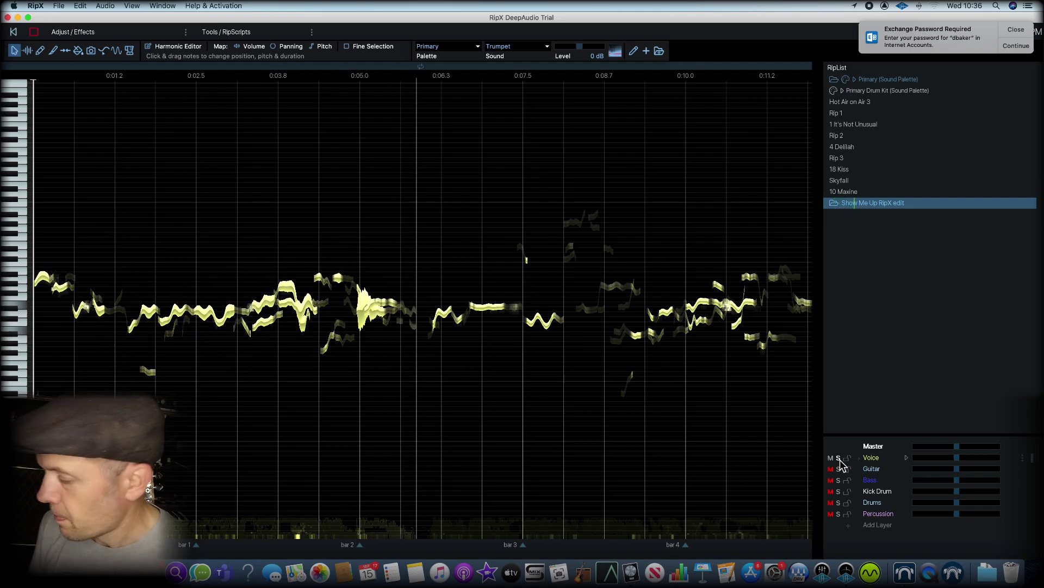
key("space")
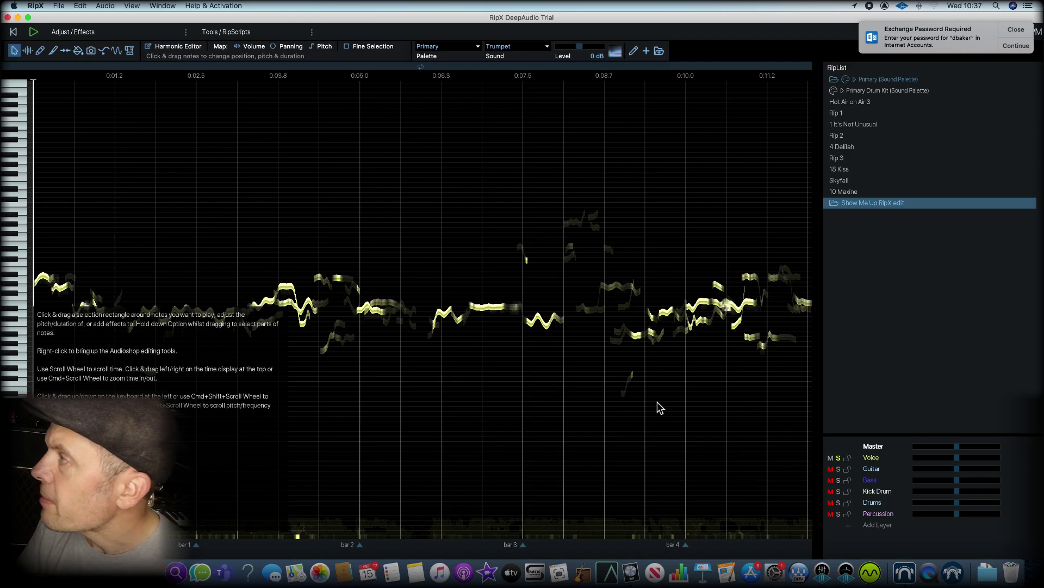
left_click(299, 240)
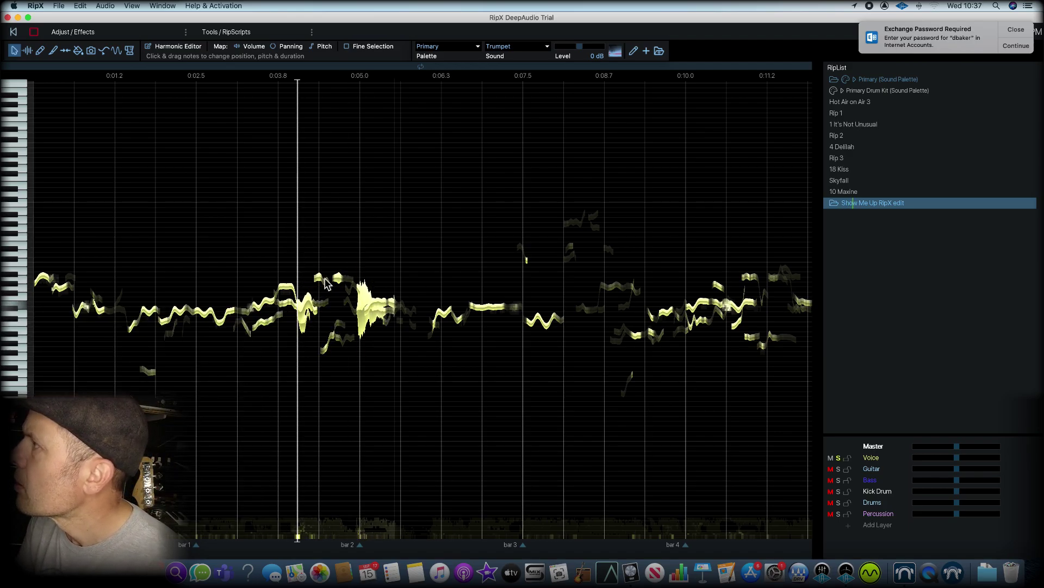
key("space")
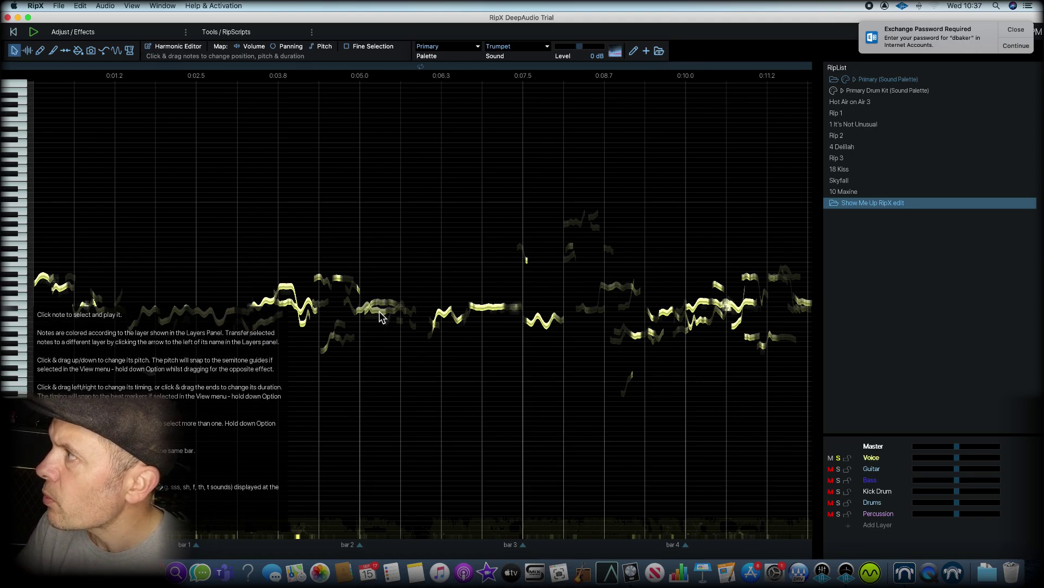
Step: Transfer the stray note at about 5 seconds from Voice to the Guitar layer, check Guitar in solo, and restore all layers
left_click(381, 317)
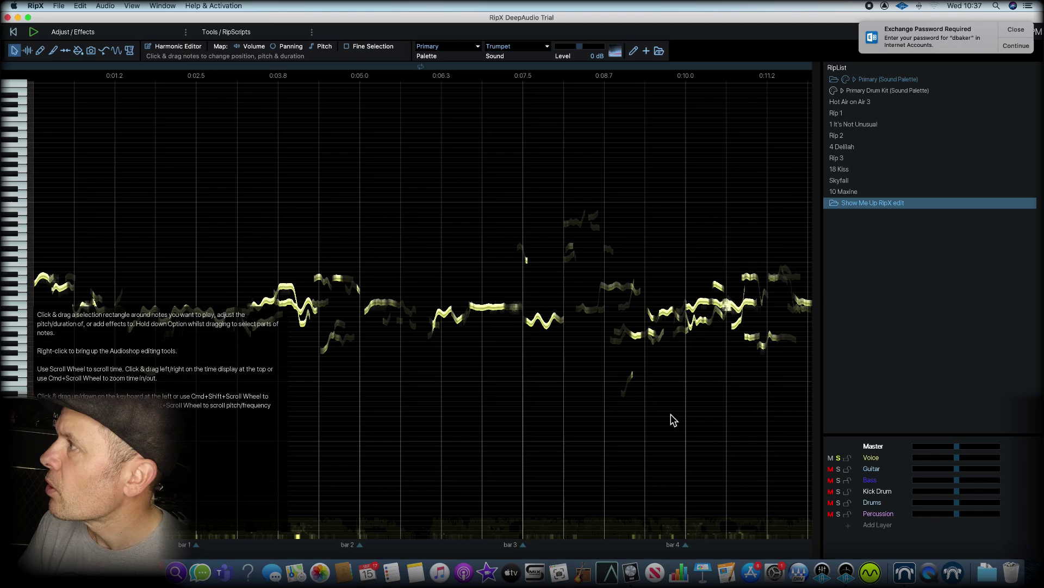
left_click(838, 468)
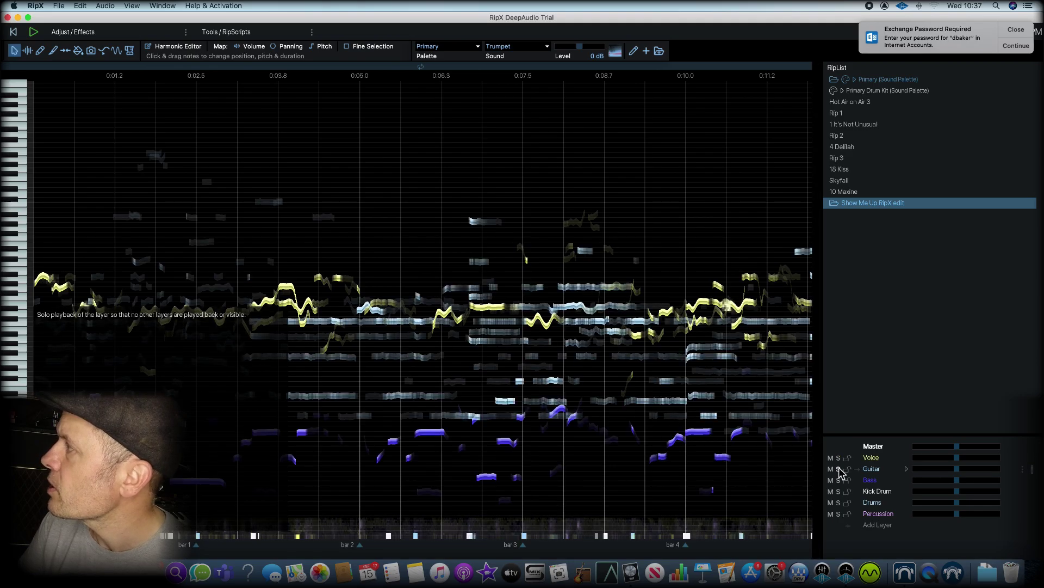
left_click(839, 469)
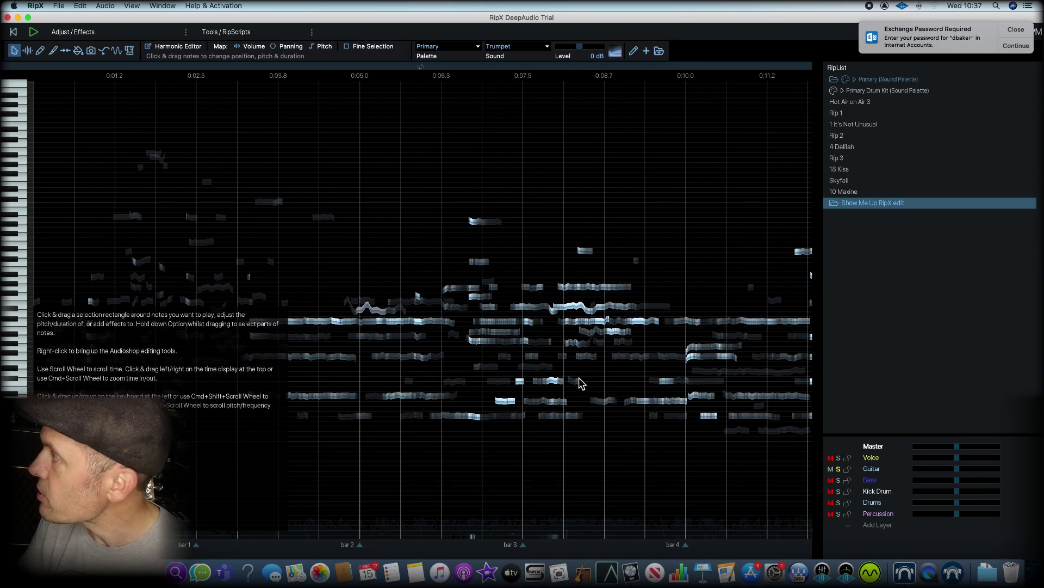
left_click(837, 468)
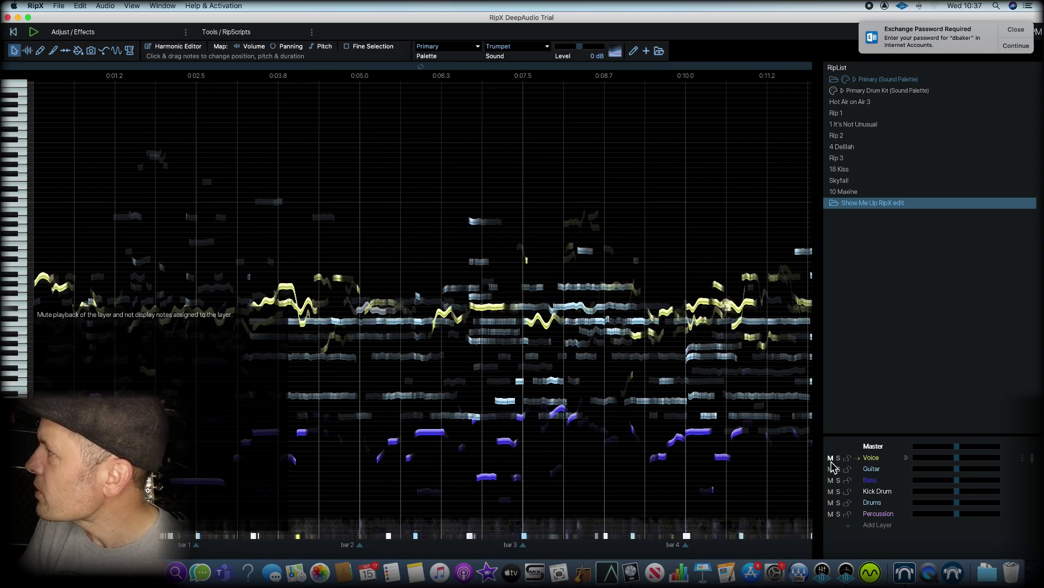
Step: Mute the Voice layer and listen to the remaining layers from the start
left_click(831, 458)
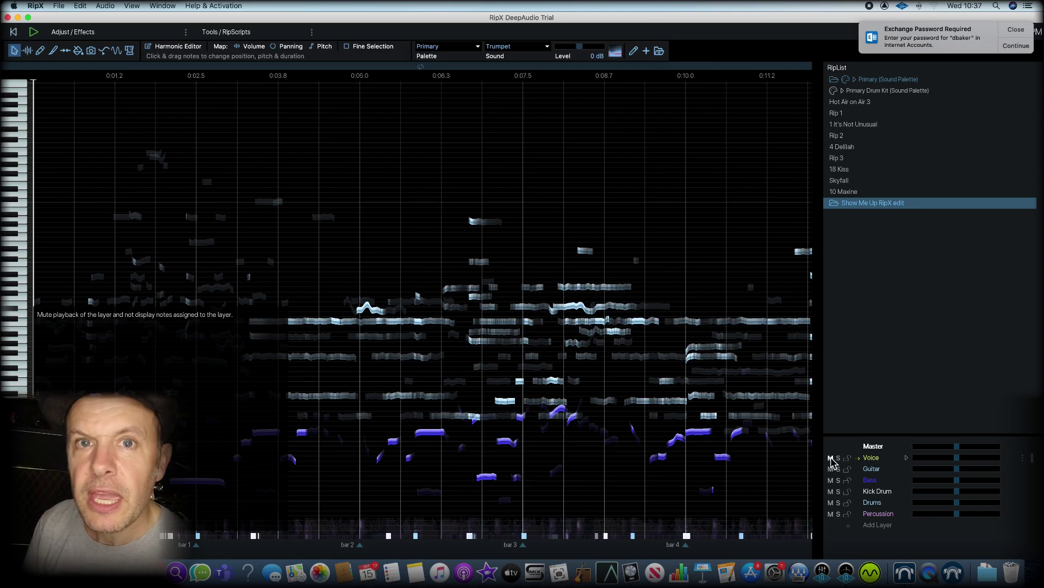
key("space")
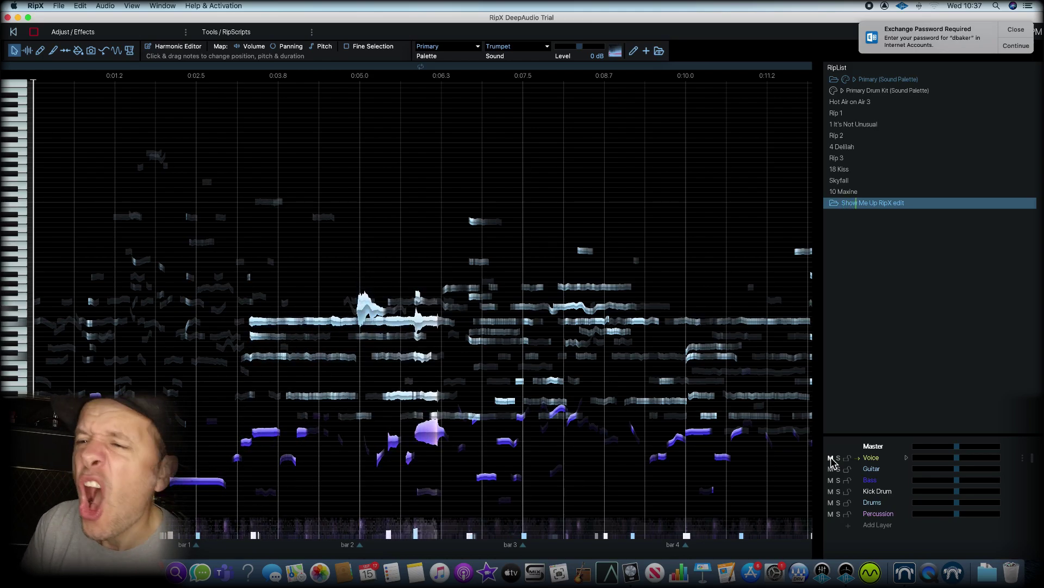
key("space")
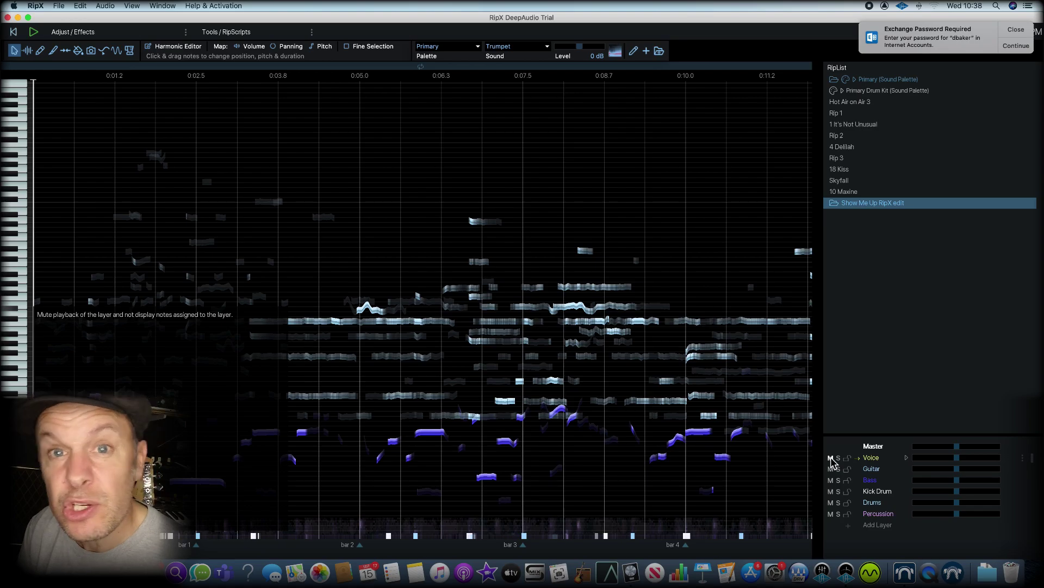
Step: Add a layer named "Backing vocals" and audition individual Guitar notes between about 6 and 8 seconds
left_click(830, 458)
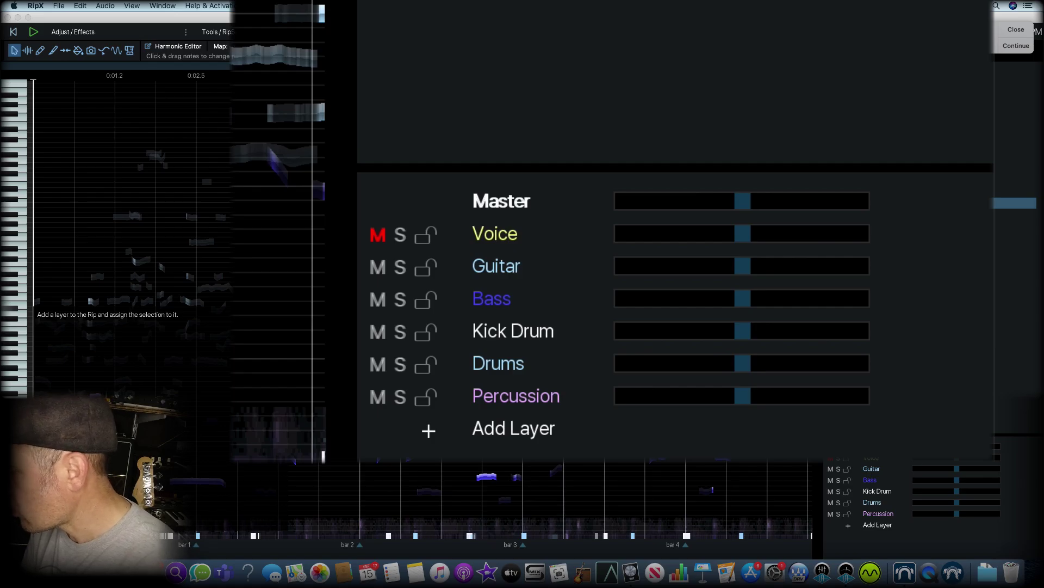
left_click(856, 525)
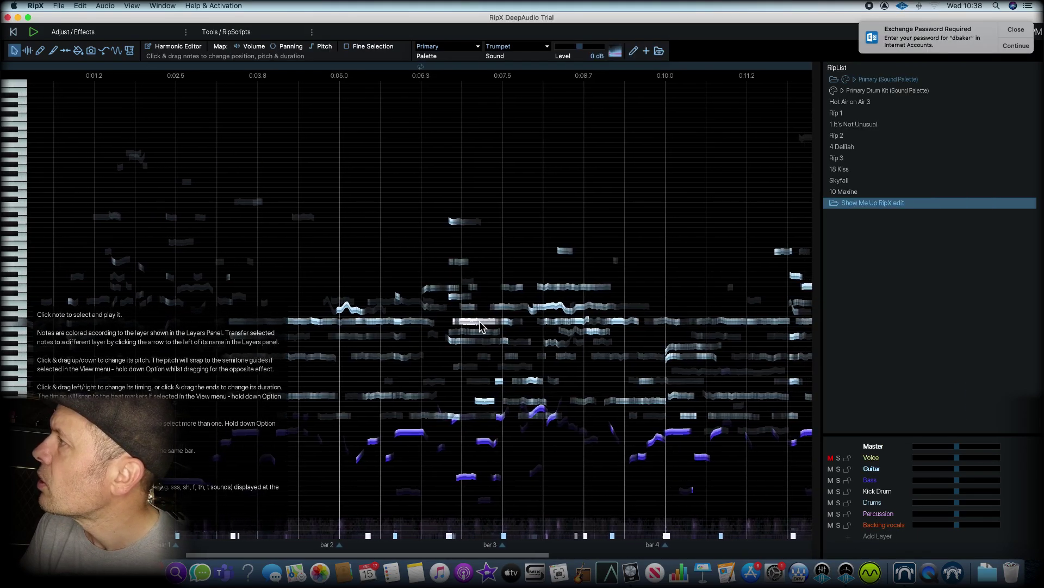
left_click_drag(480, 326, 474, 343)
left_click(501, 308)
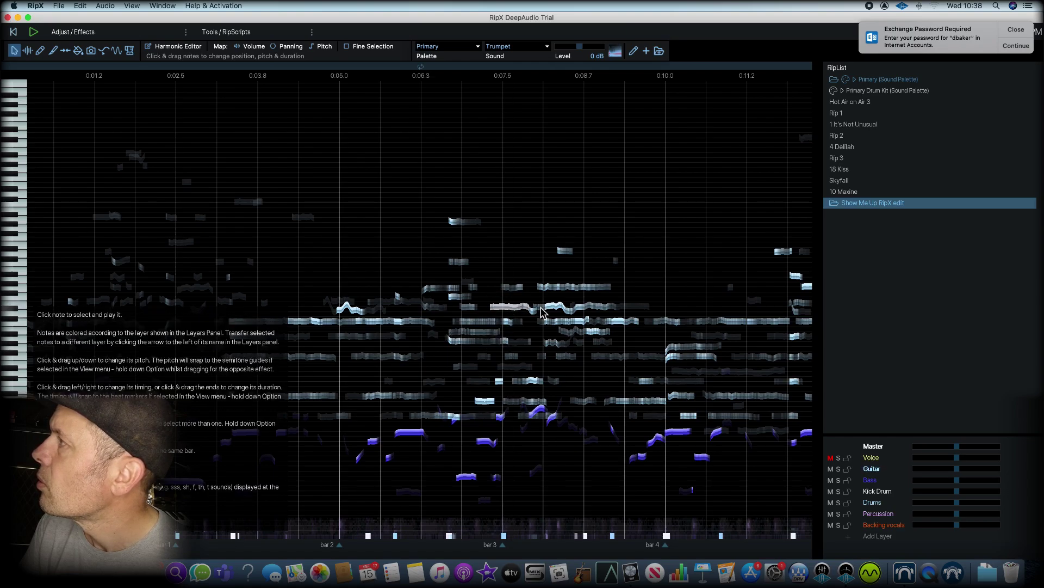
left_click(445, 289)
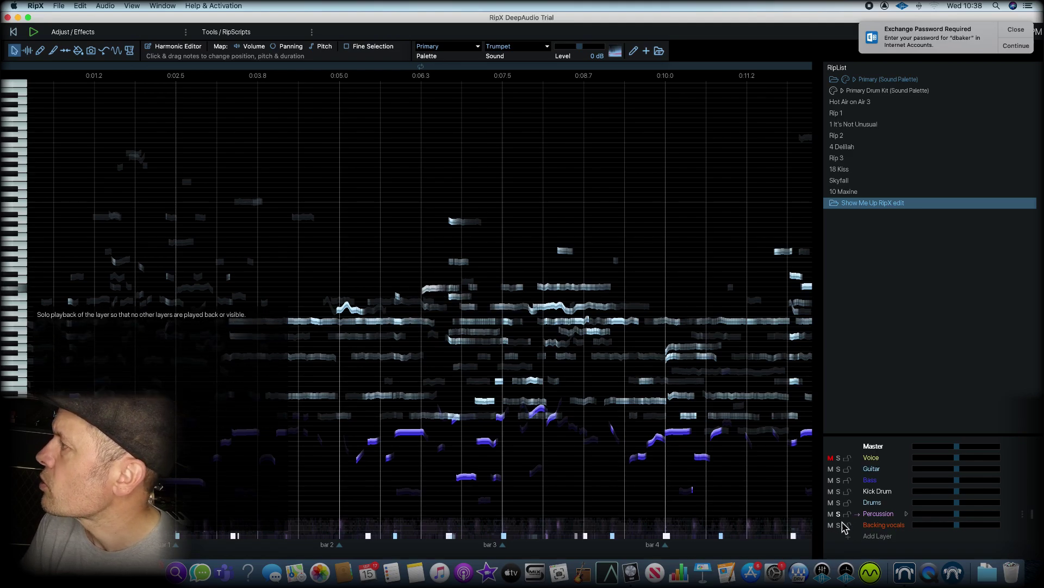
Step: Unmute the Voice layer, check the Backing vocals layer in solo, and restore all layers
left_click(831, 457)
left_click(839, 526)
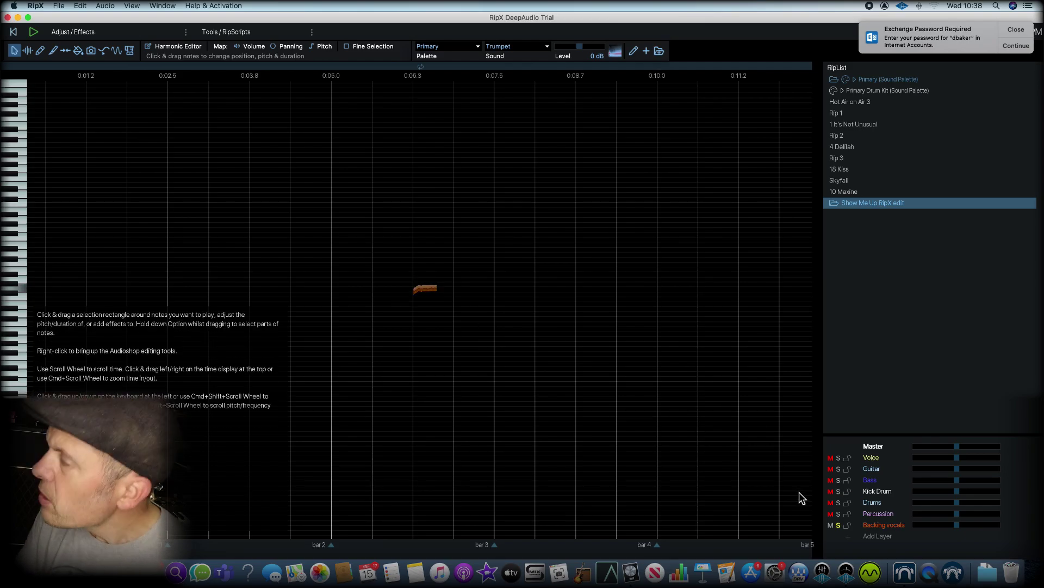
left_click(839, 526)
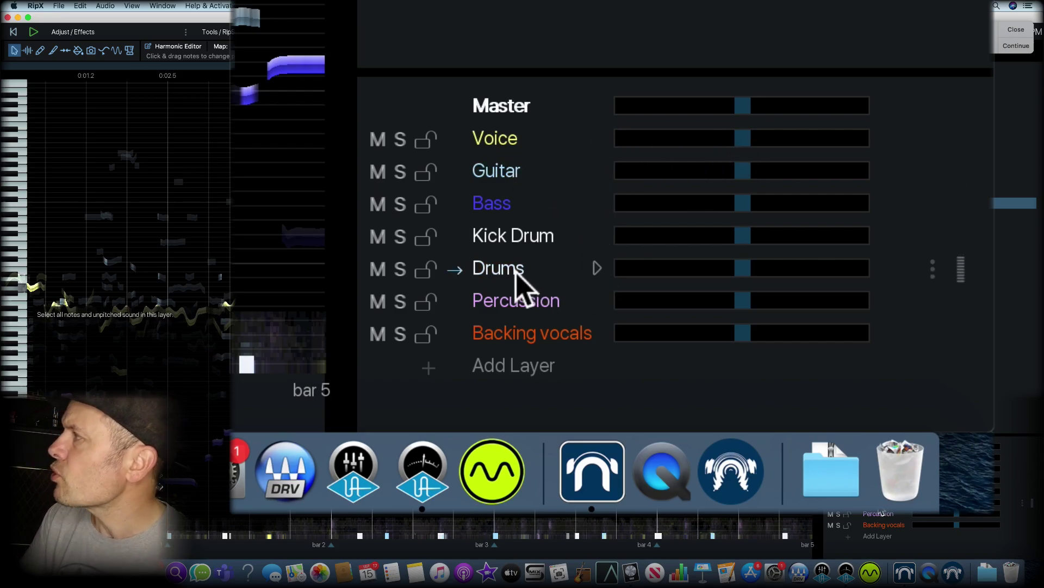
Step: Solo the Drums layer, play it from the start, and restore all layers
left_click(400, 271)
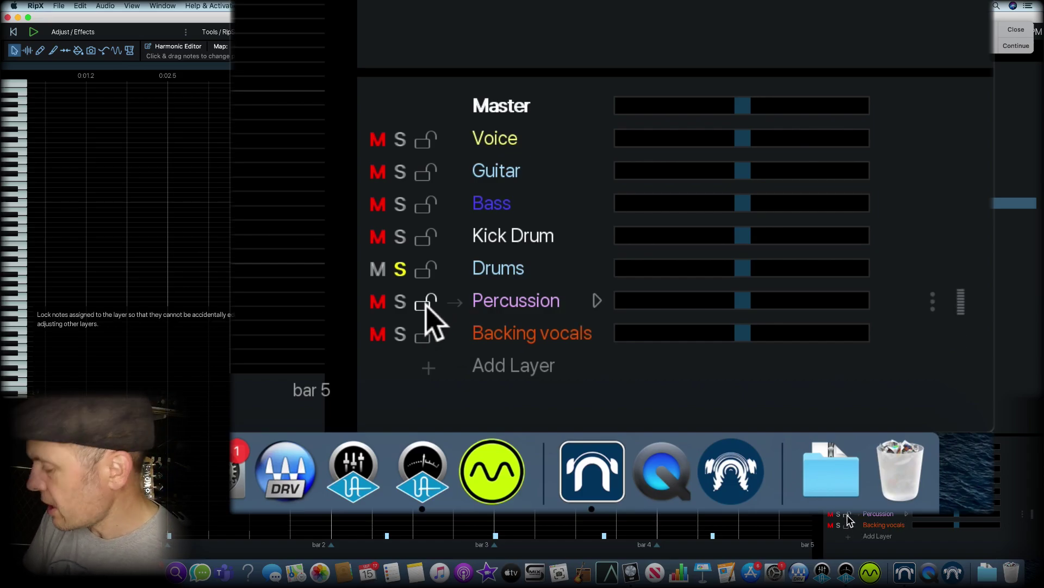
key("space")
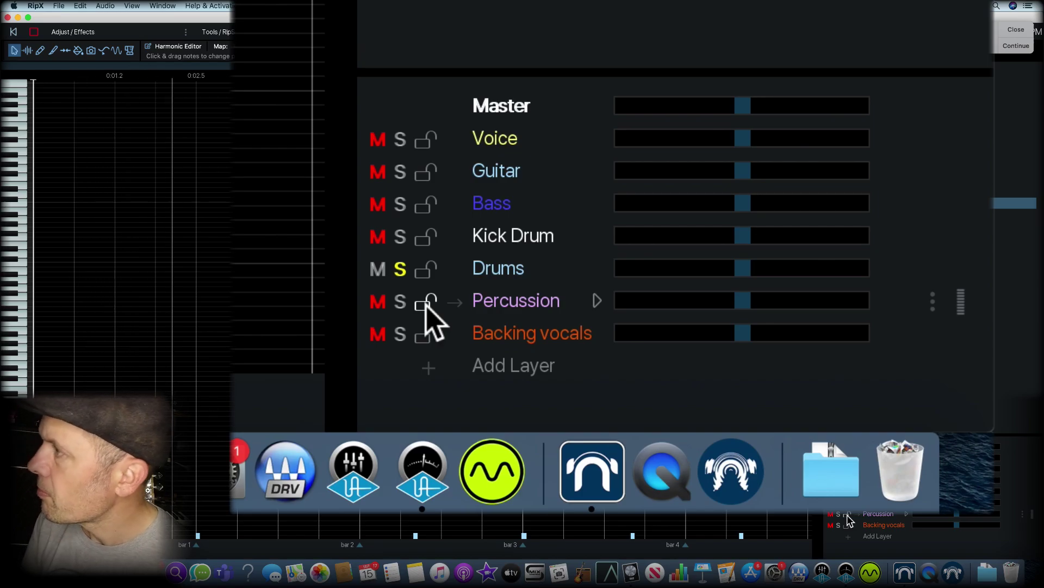
key("space")
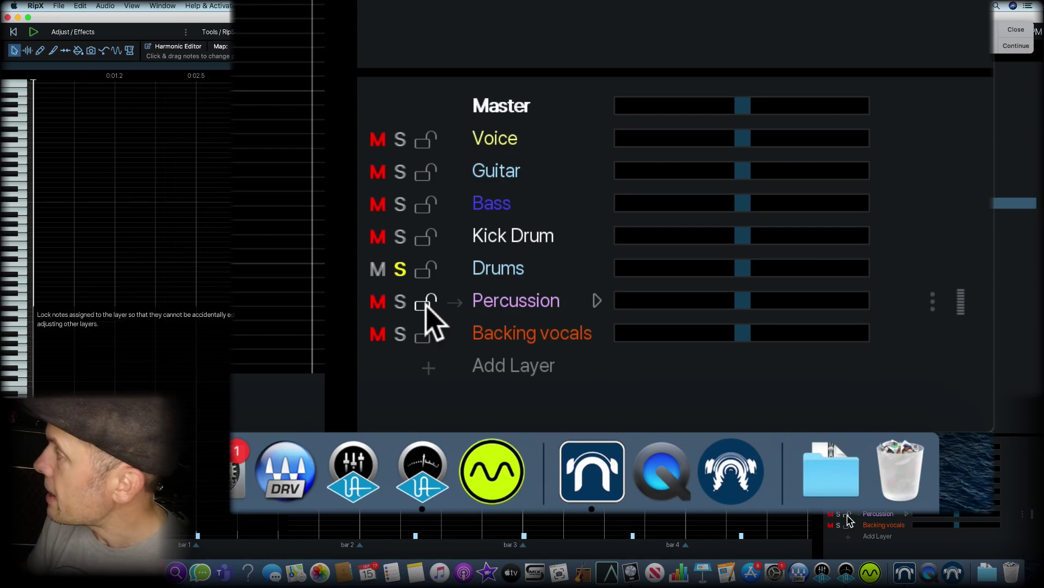
left_click(402, 270)
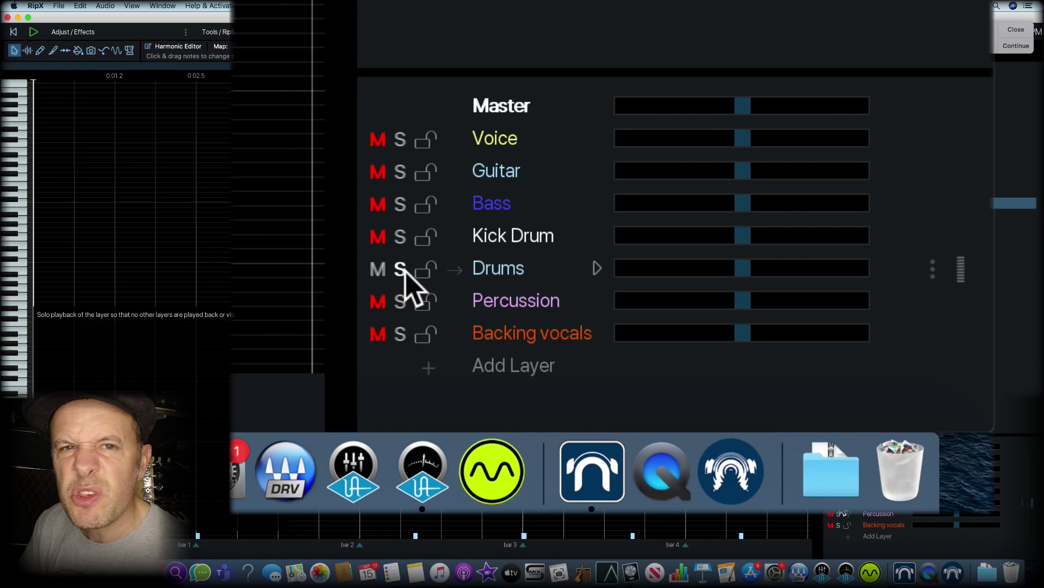
left_click(401, 270)
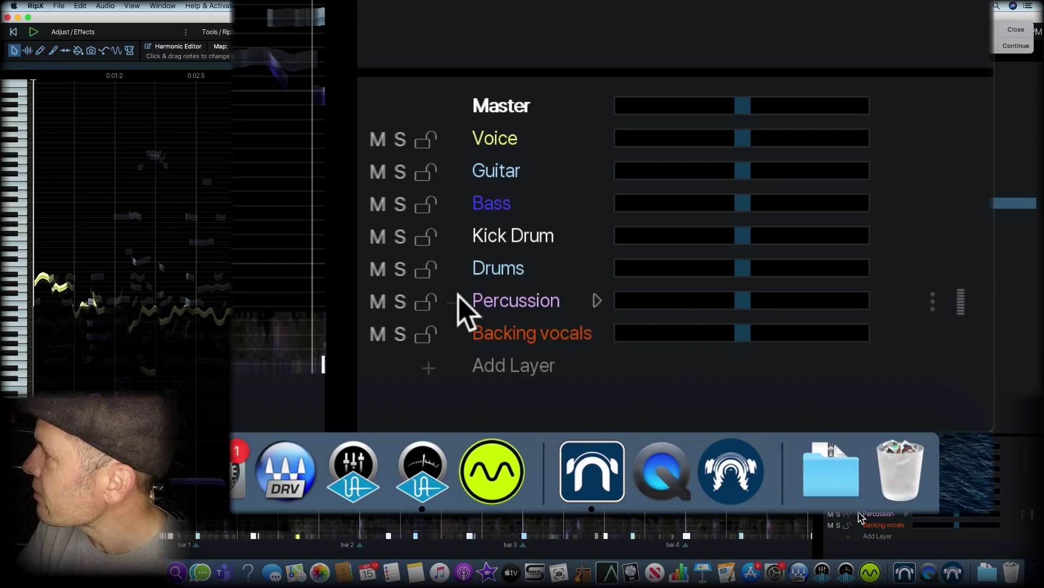
Step: Try a Mid EQ boost of +13 on the Drums layer, reset it, and collapse the layer's EQ settings
left_click(596, 265)
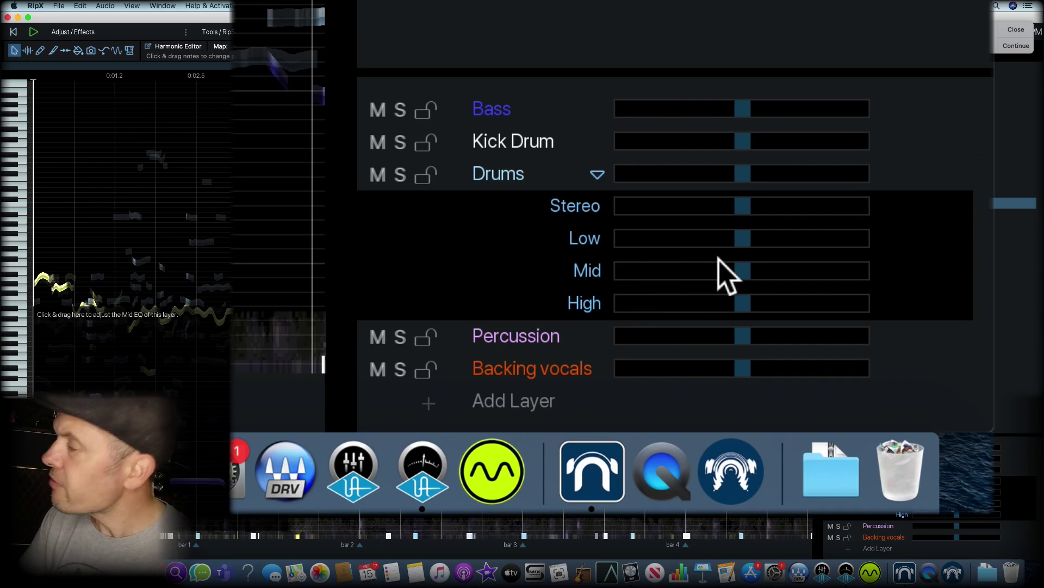
scroll(729, 272, "up", 1)
scroll(748, 277, "down", 1)
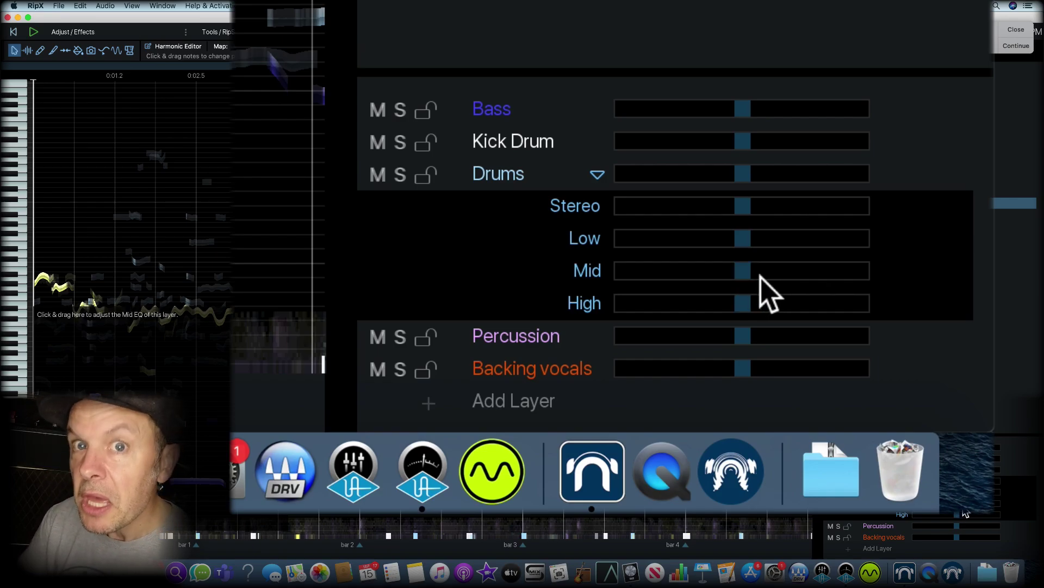
key("space")
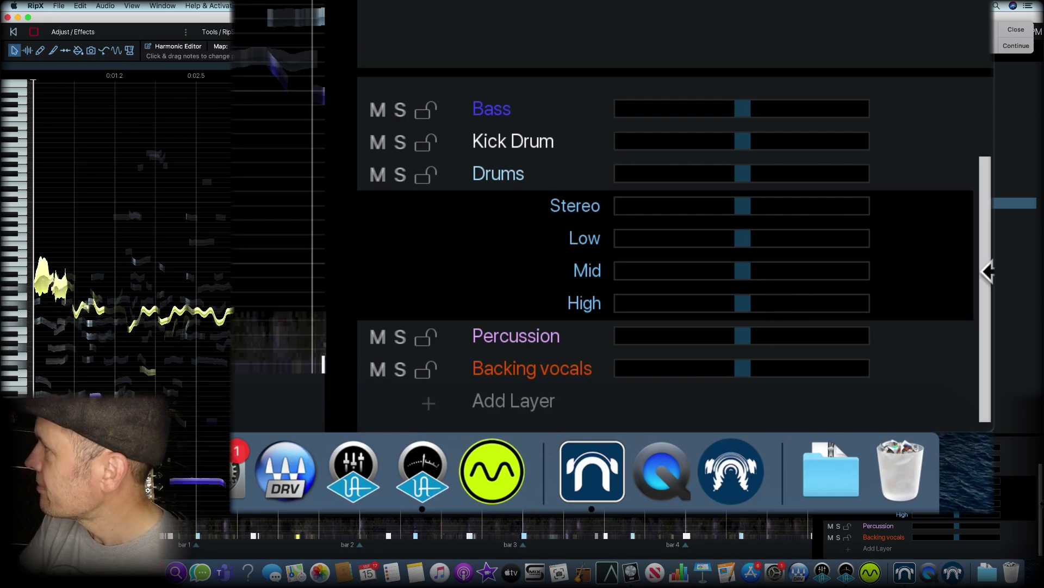
left_click_drag(743, 271, 800, 280)
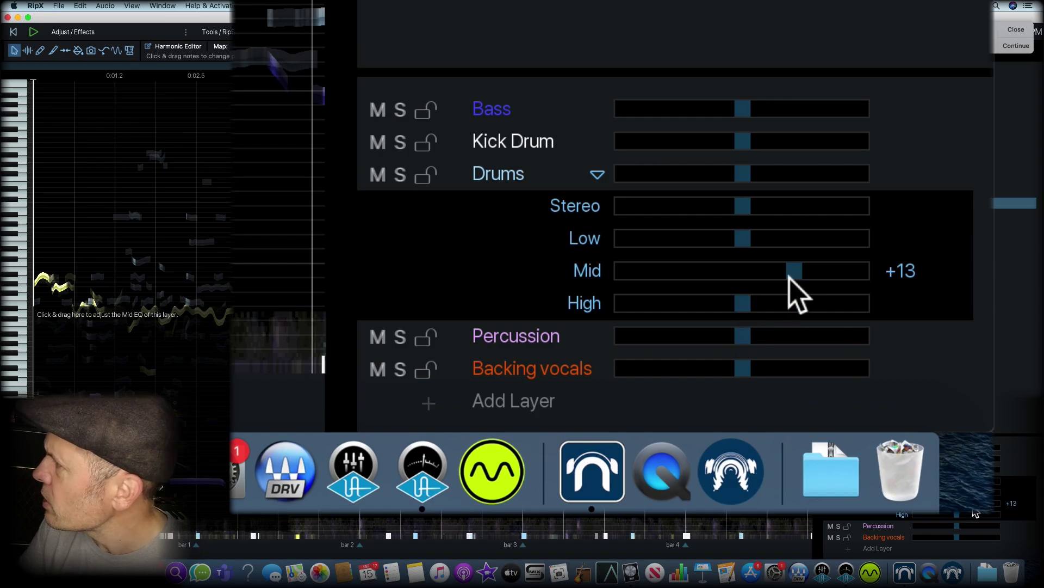
left_click_drag(788, 272, 747, 271)
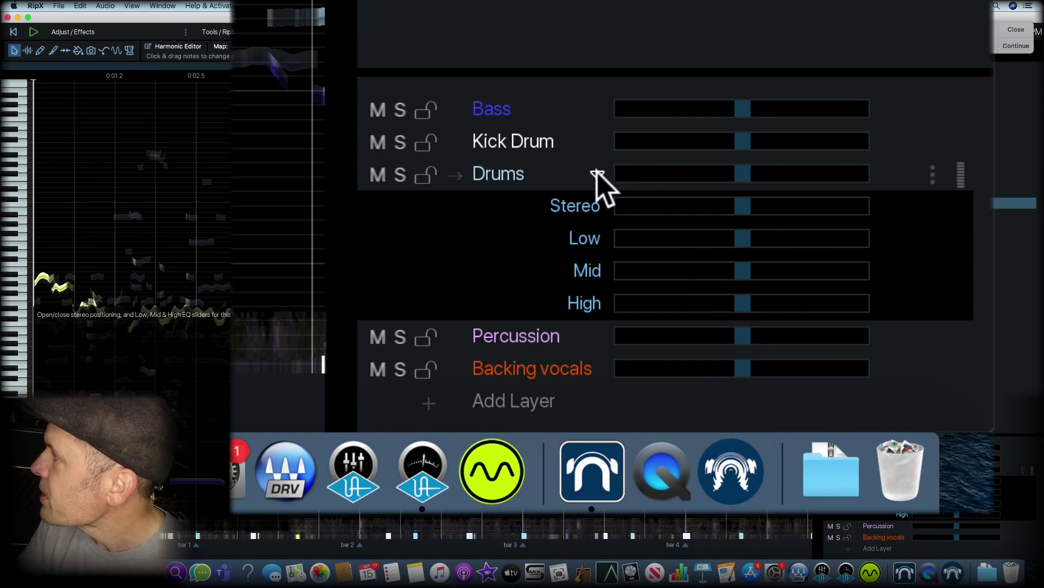
left_click(597, 175)
scroll(521, 116, "up", 3)
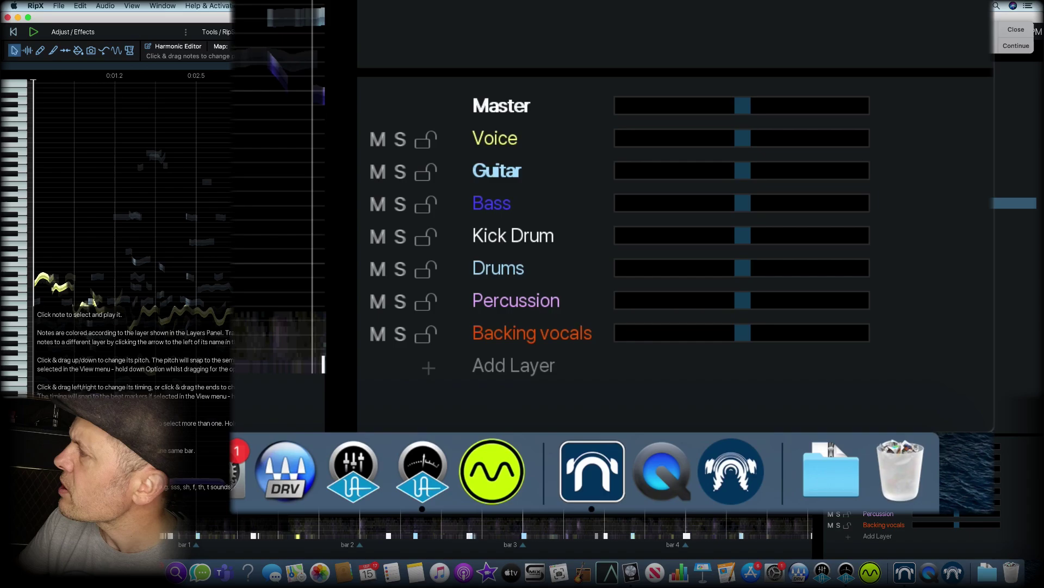
Step: Solo the Voice layer and choose the Flatten Pitch effect, trying its amount at 100%
left_click(403, 141)
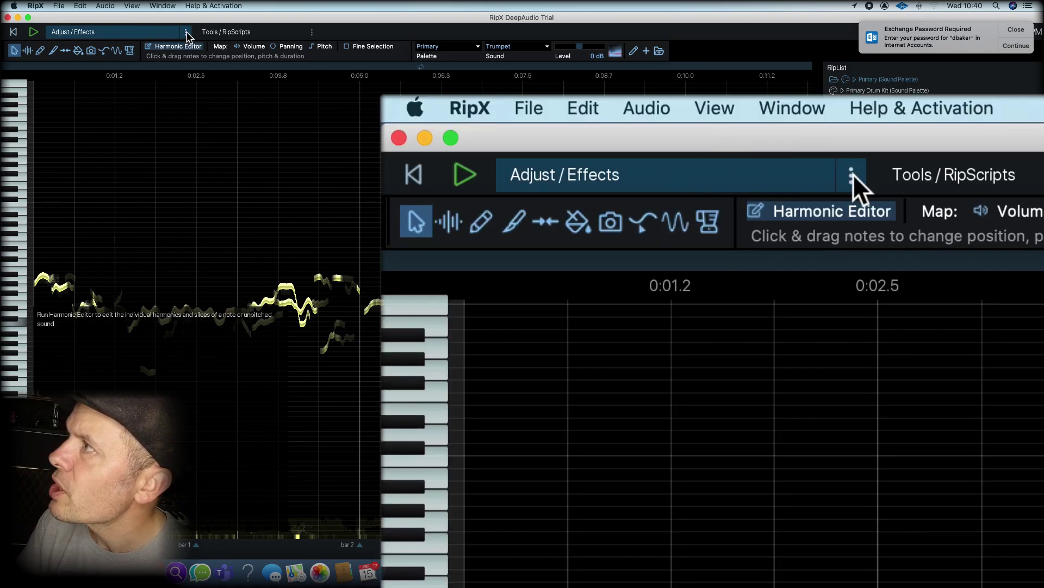
left_click(186, 33)
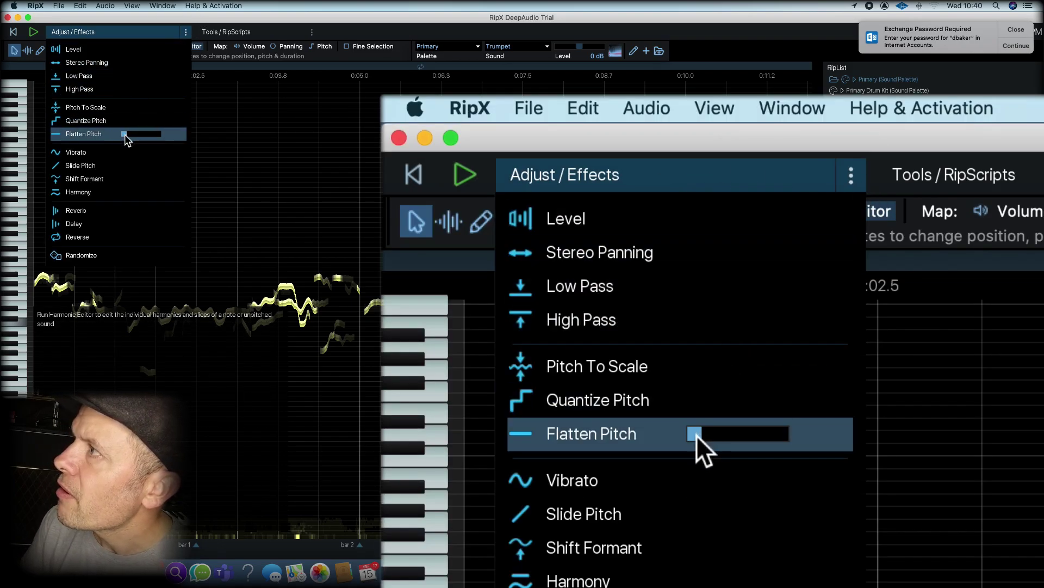
left_click_drag(125, 134, 185, 135)
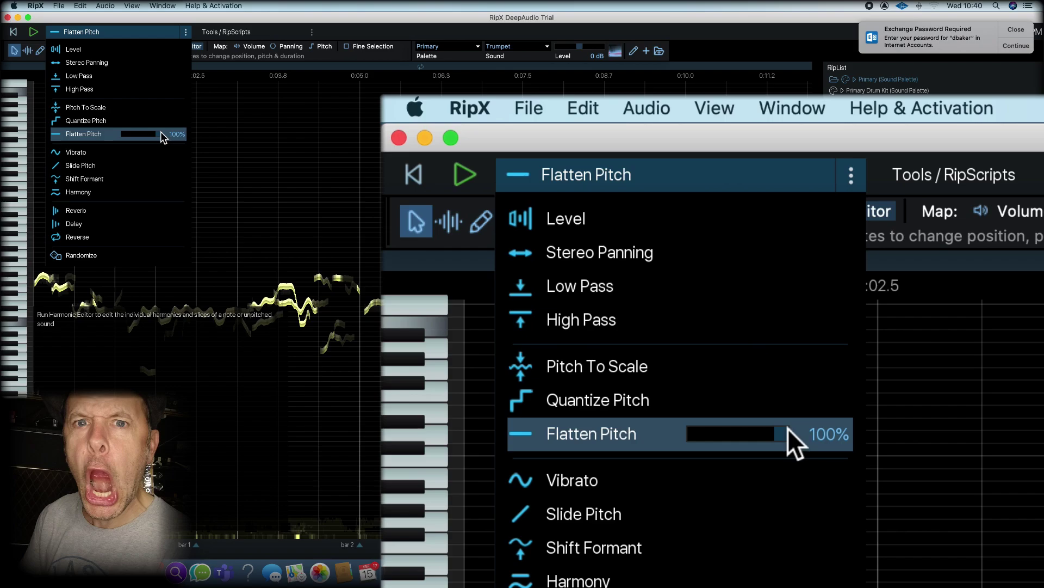
left_click_drag(162, 131, 165, 134)
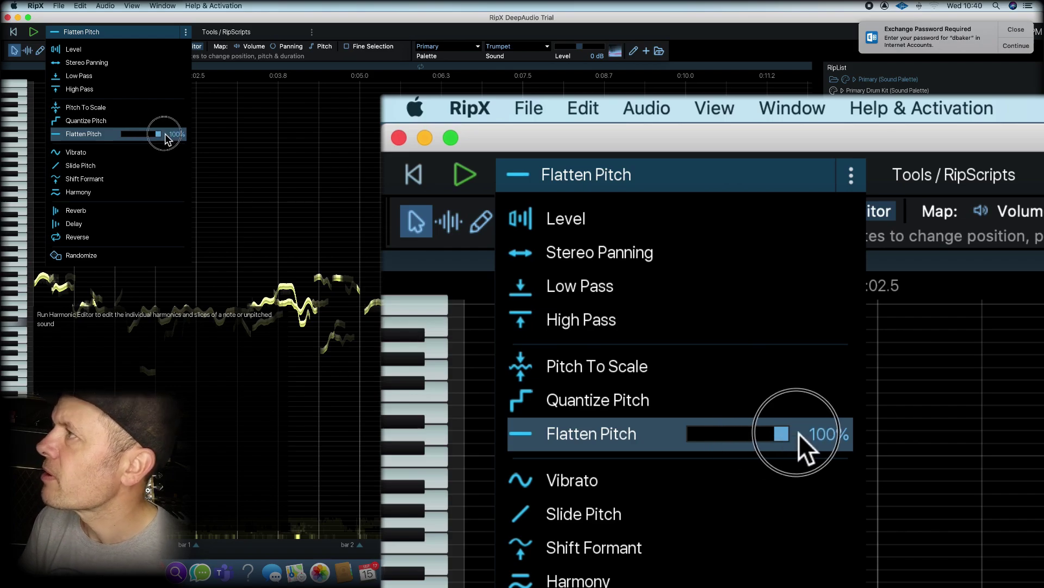
left_click(103, 134)
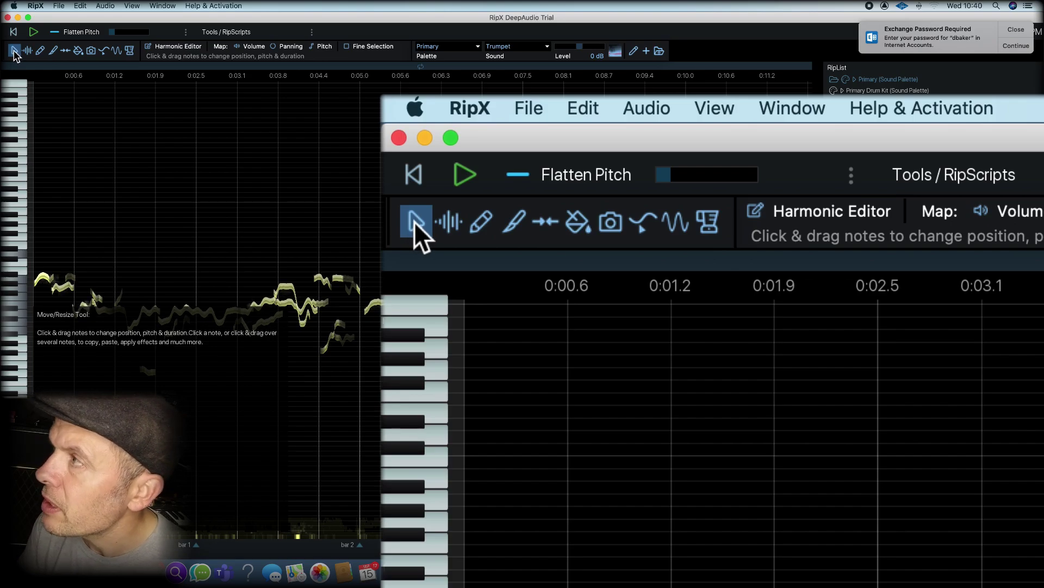
Step: Switch to unpitched sound editing for the Voice layer and lower the display contrast to its minimum
left_click(27, 52)
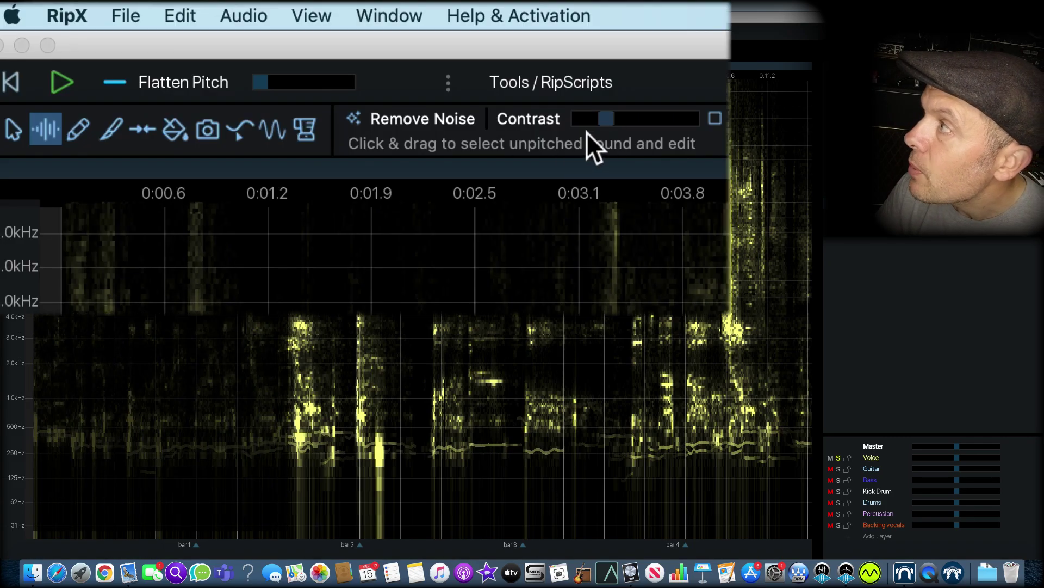
left_click(606, 118)
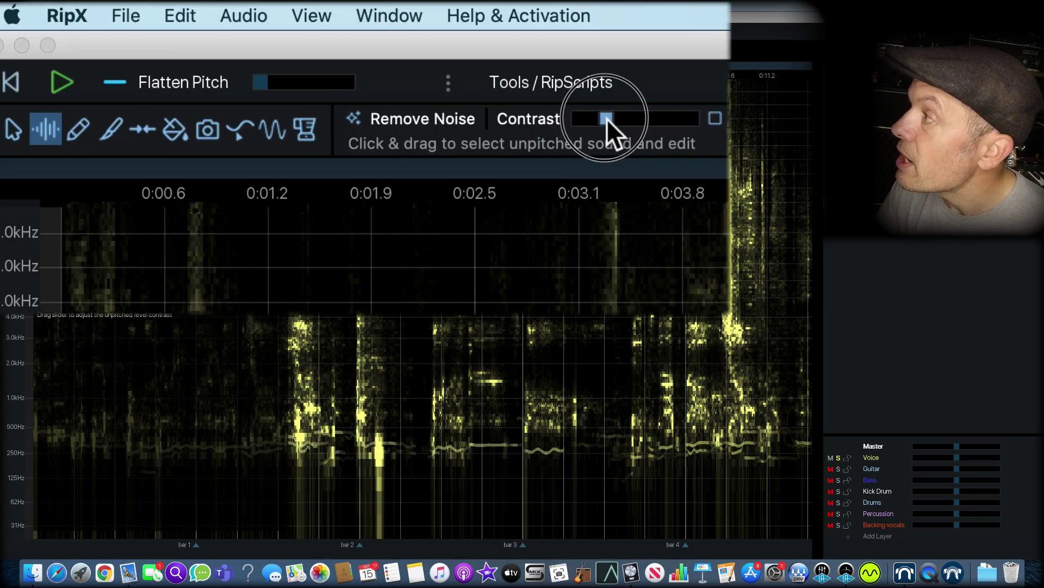
left_click_drag(606, 118, 576, 121)
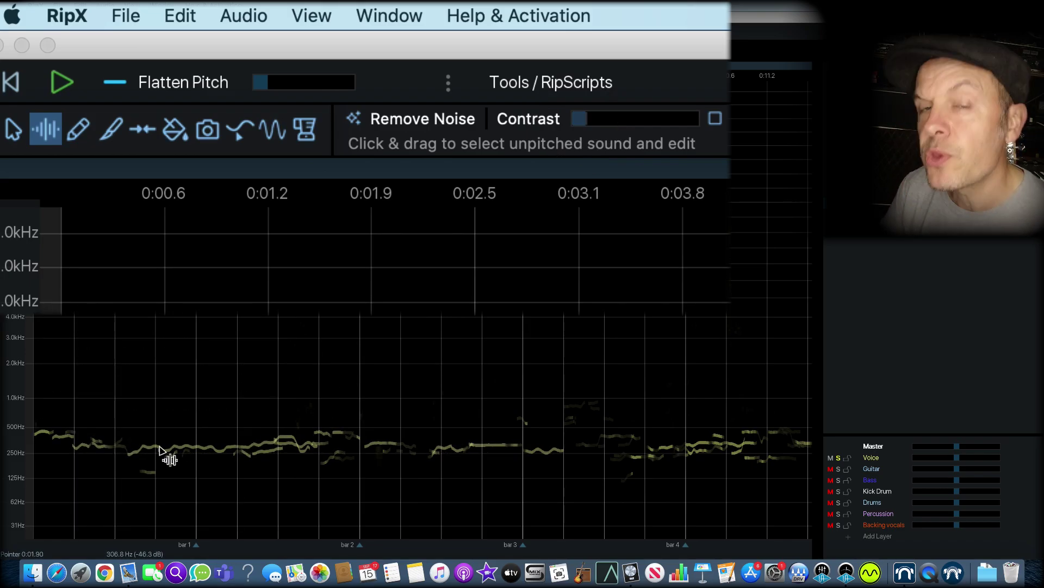
Step: Place the playhead at the start of the Voice layer and raise the contrast slightly to bring out the unpitched sound
scroll(109, 468, "right", 1)
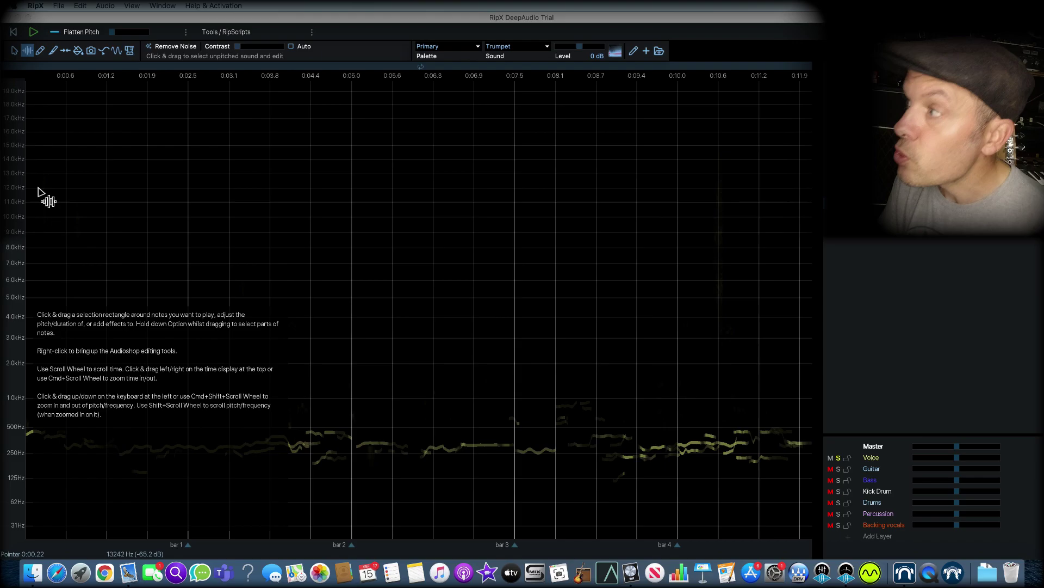
left_click_drag(11, 348, 16, 263)
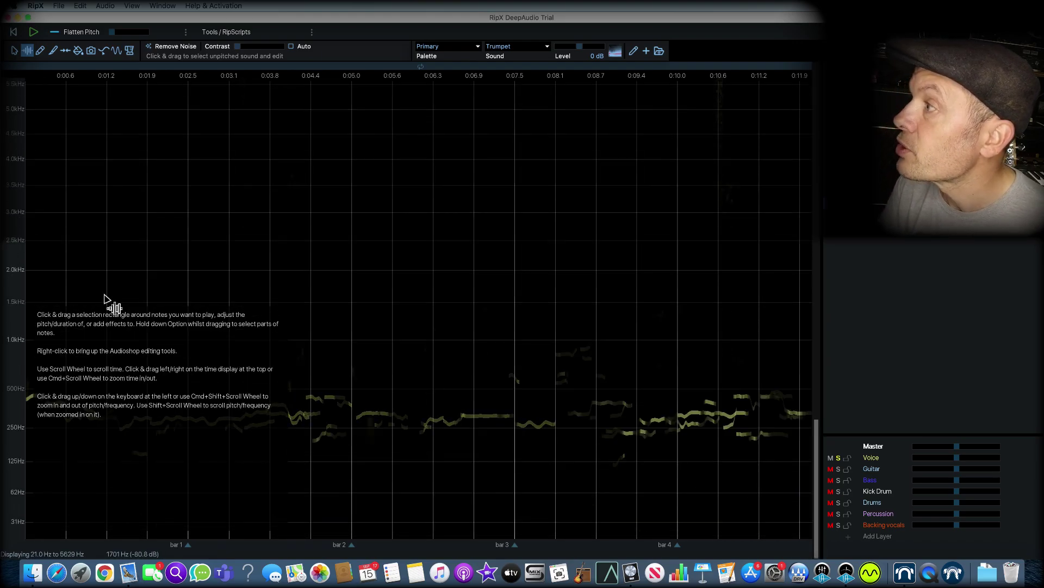
left_click_drag(11, 354, 18, 387)
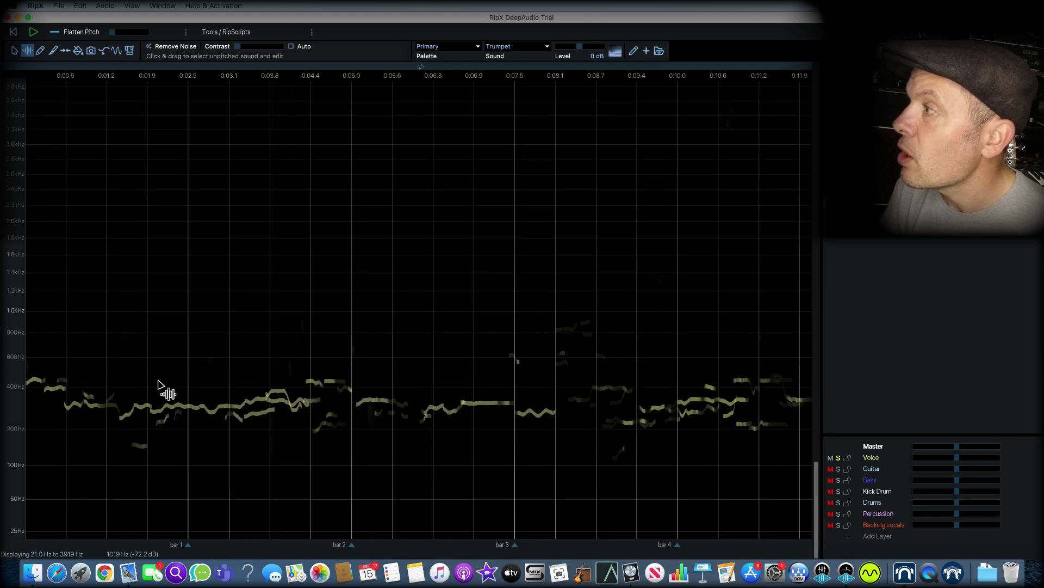
left_click(35, 384)
left_click(34, 383)
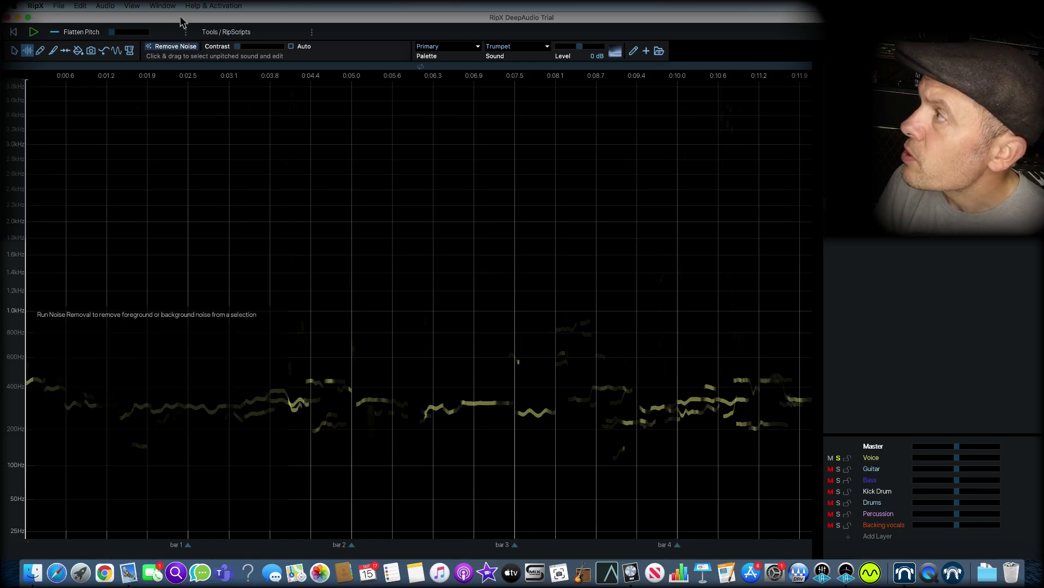
left_click(241, 47)
left_click_drag(241, 47, 248, 47)
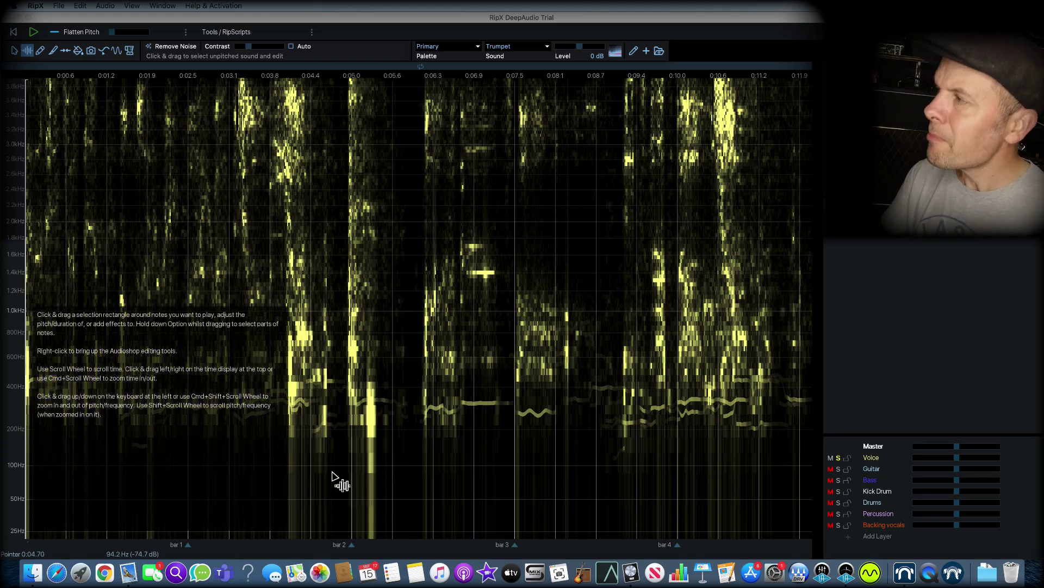
Step: Listen to the first two seconds or so of the soloed Voice layer for low-frequency noise
scroll(337, 482, "up", 2)
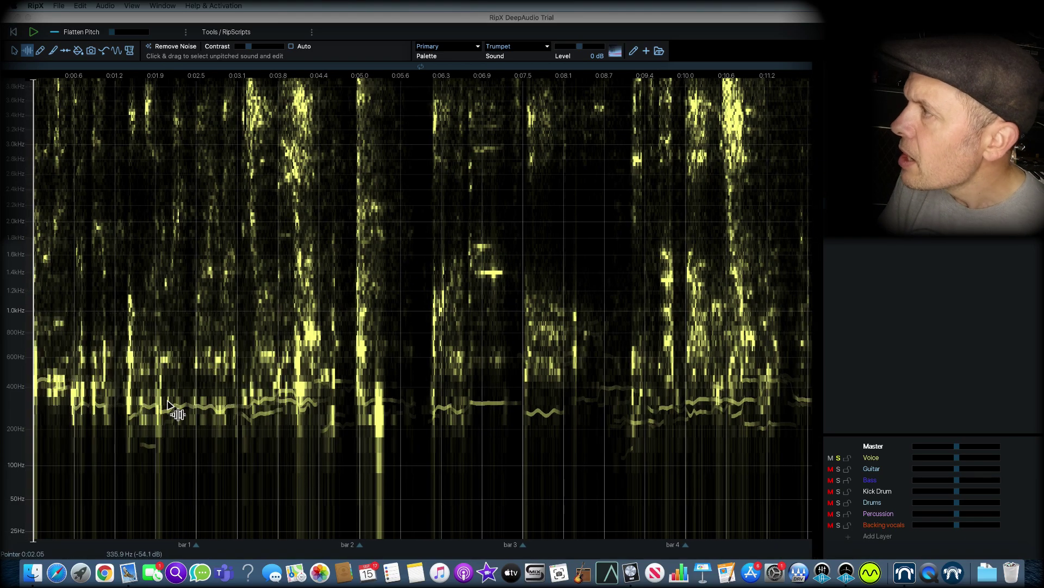
key("space")
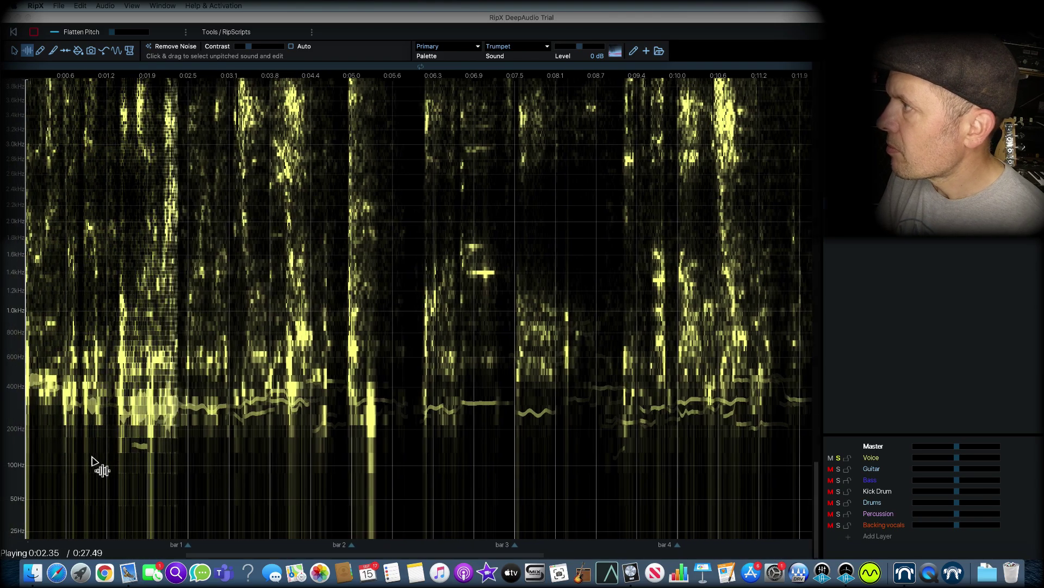
key("space")
Step: Delete the Voice layer's unpitched sound below about 131 Hz from about 1.3 to 11 seconds, and play the opening again
left_click_drag(132, 452, 175, 537)
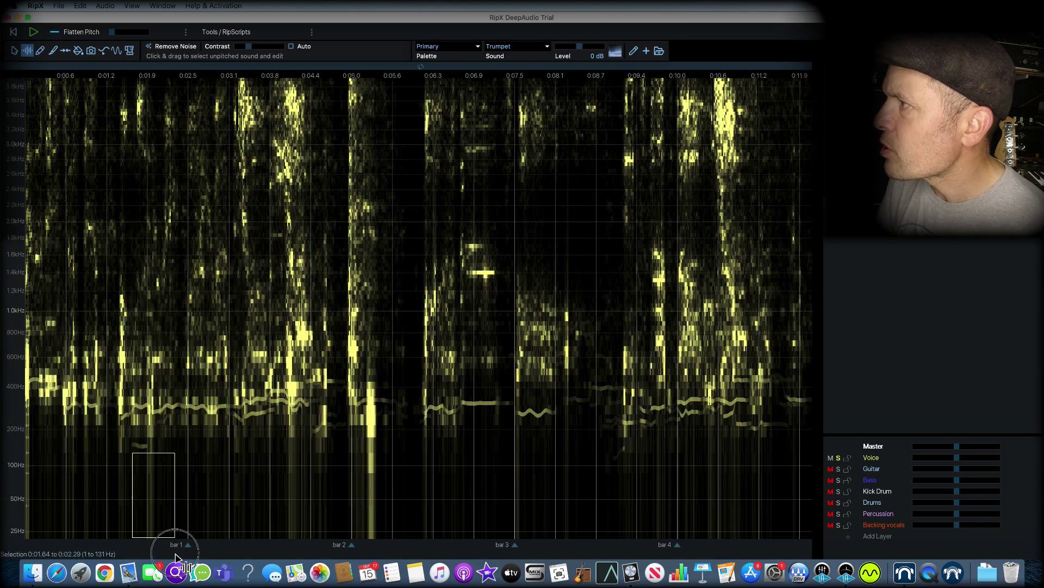
key("Delete")
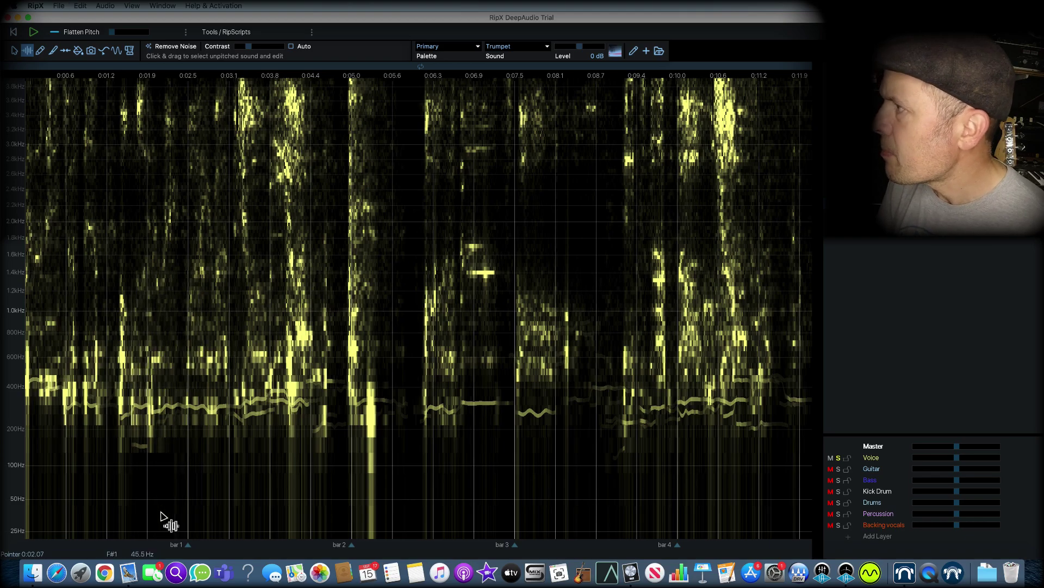
left_click_drag(113, 452, 201, 536)
left_click_drag(320, 546, 753, 582)
key("Delete")
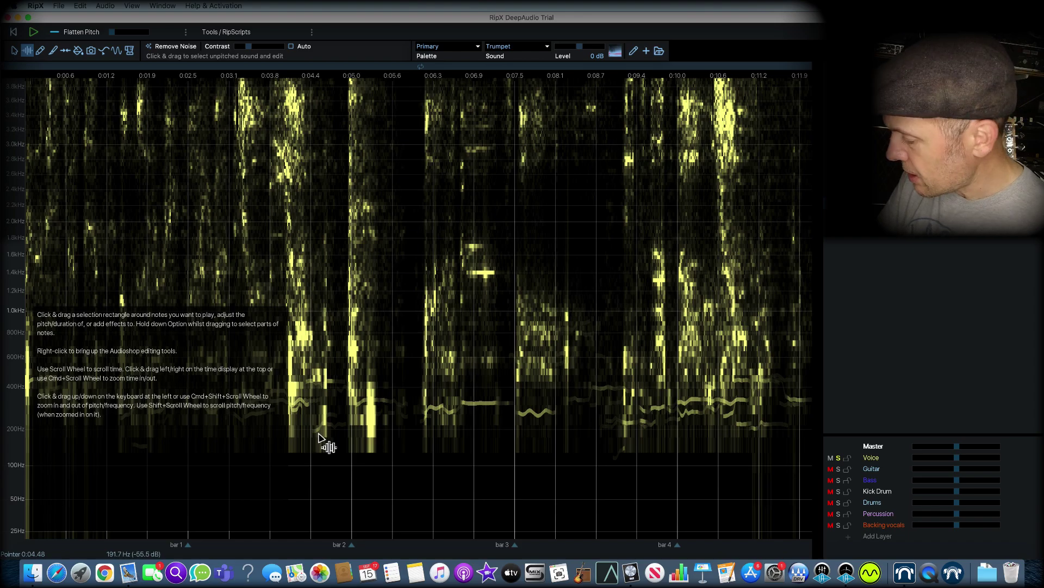
key("space")
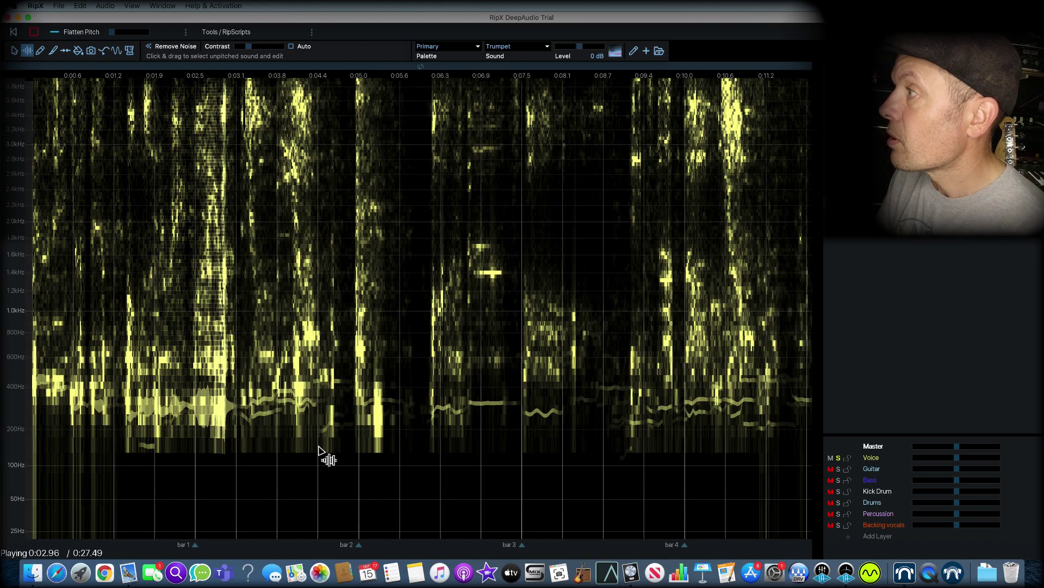
key("space")
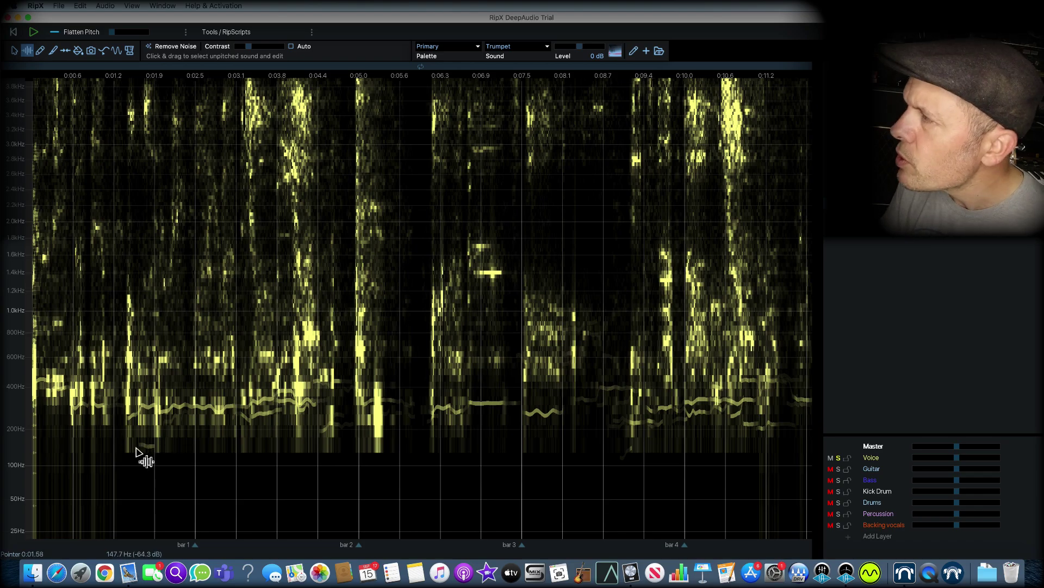
Step: Mark the faint low sound at about 1.5 to 1.9 seconds and the burst at about 5.2 to 5.6 seconds, then listen from about 4.9 seconds
left_click(109, 154)
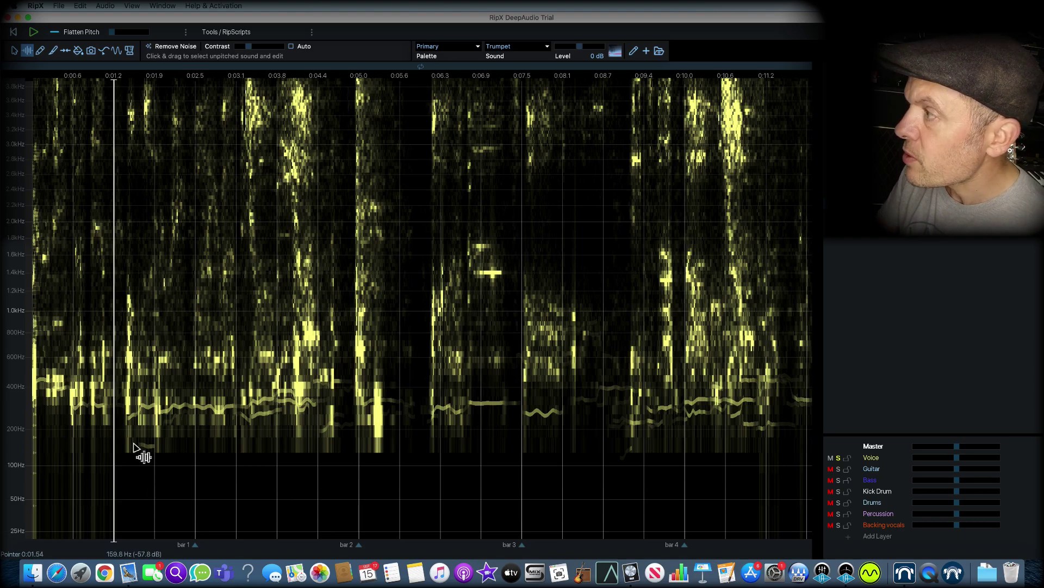
left_click_drag(134, 443, 159, 462)
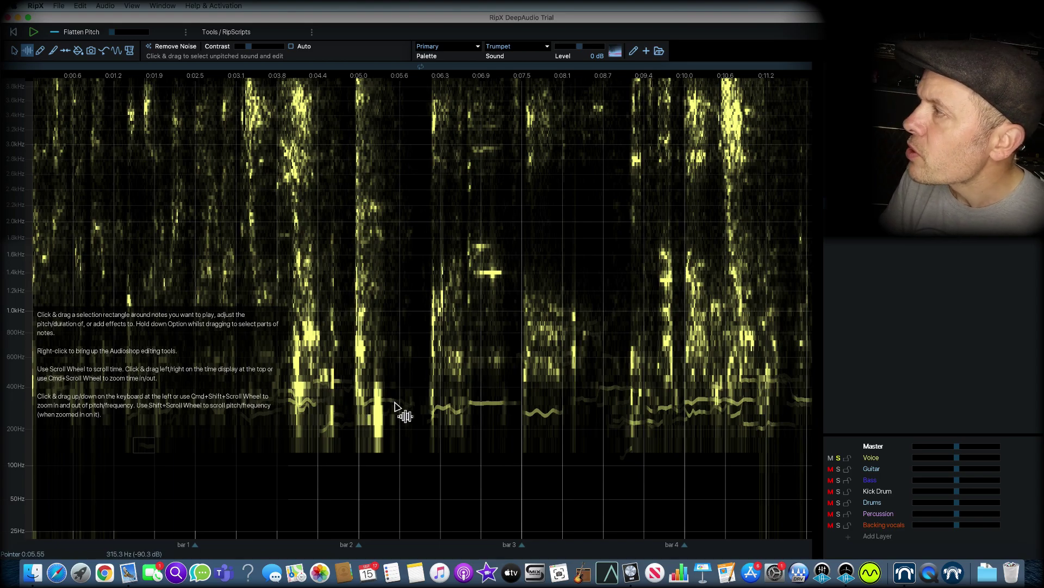
left_click_drag(400, 382, 372, 457)
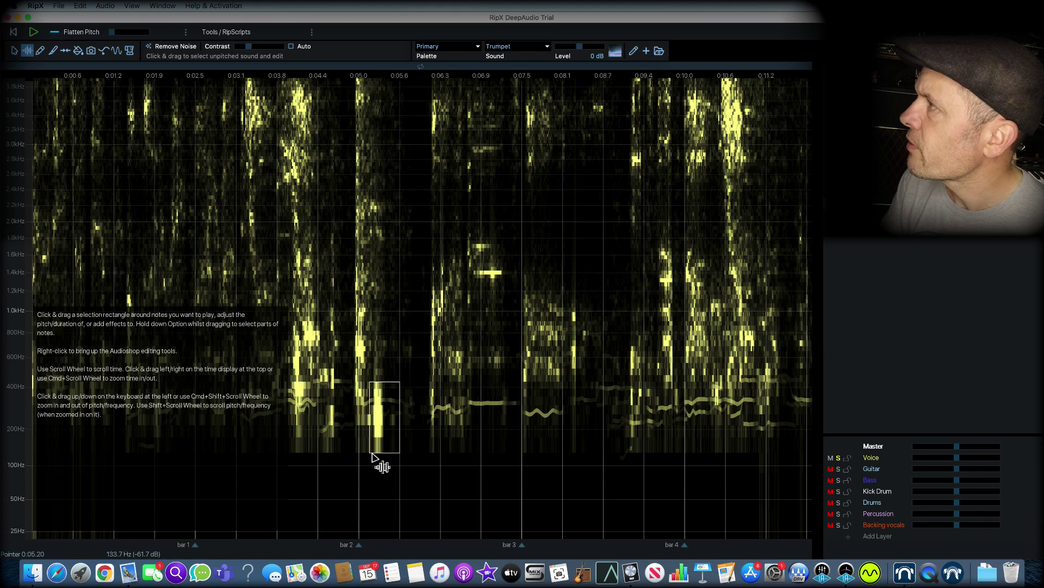
left_click(351, 121)
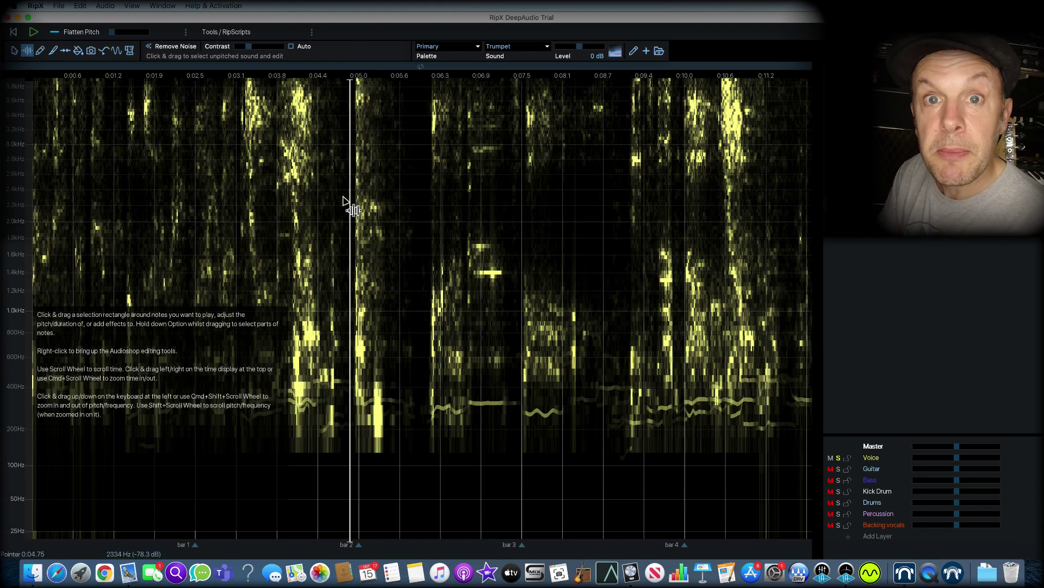
key("space")
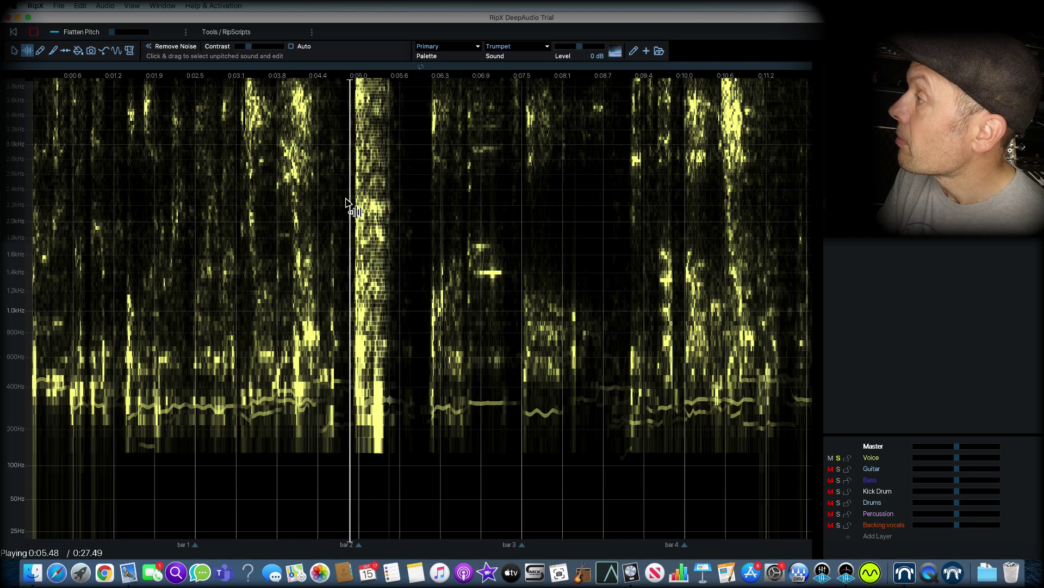
scroll(378, 408, "down", 1)
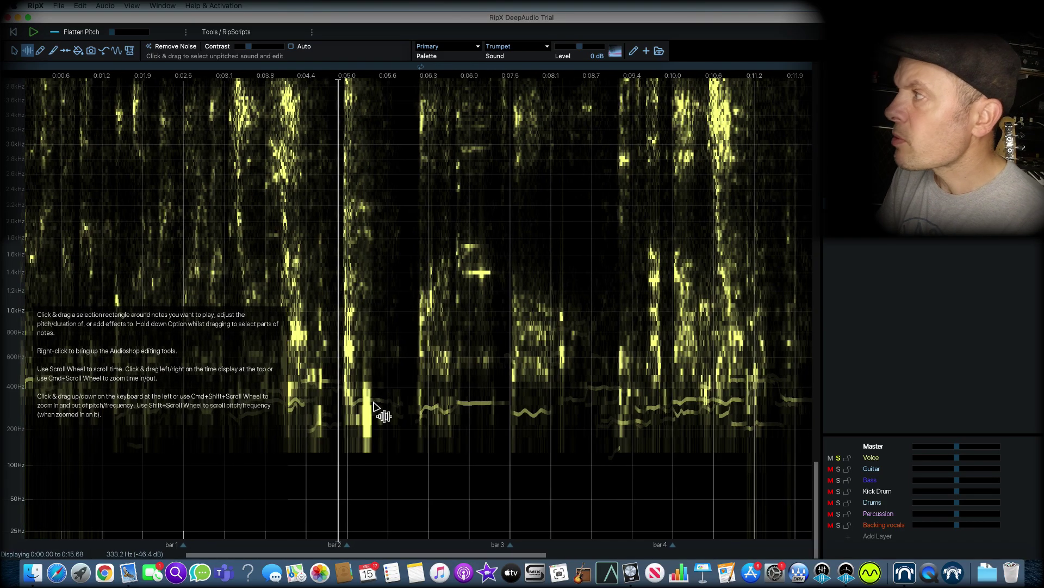
Step: Delete the Voice layer's unpitched burst below about 400 Hz from about 5.2 to 5.4 seconds, and play that passage again
left_click(377, 438)
scroll(380, 439, "up", 2)
scroll(373, 451, "up", 1)
scroll(375, 454, "down", 2)
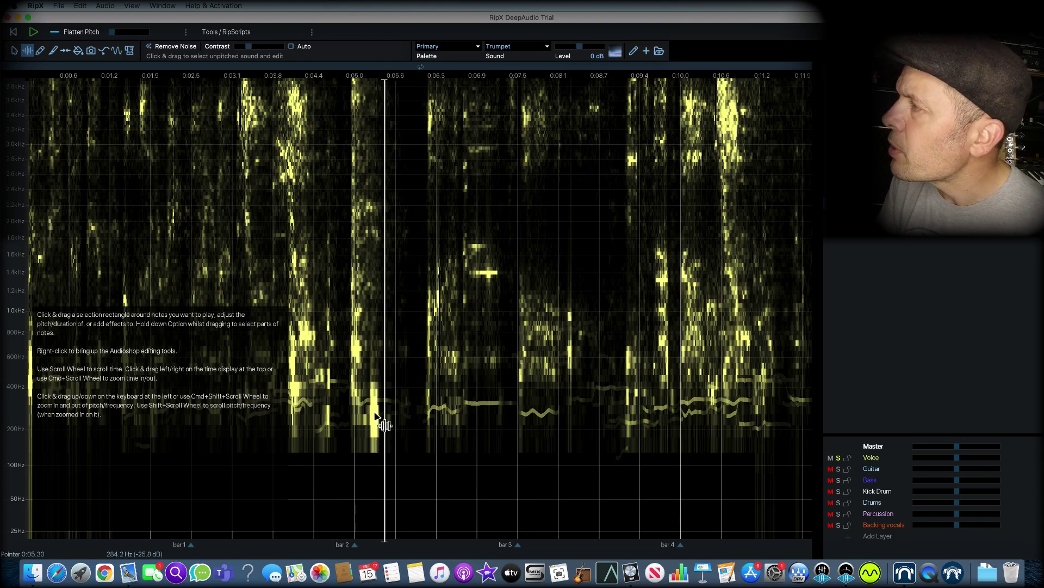
left_click_drag(384, 376, 373, 478)
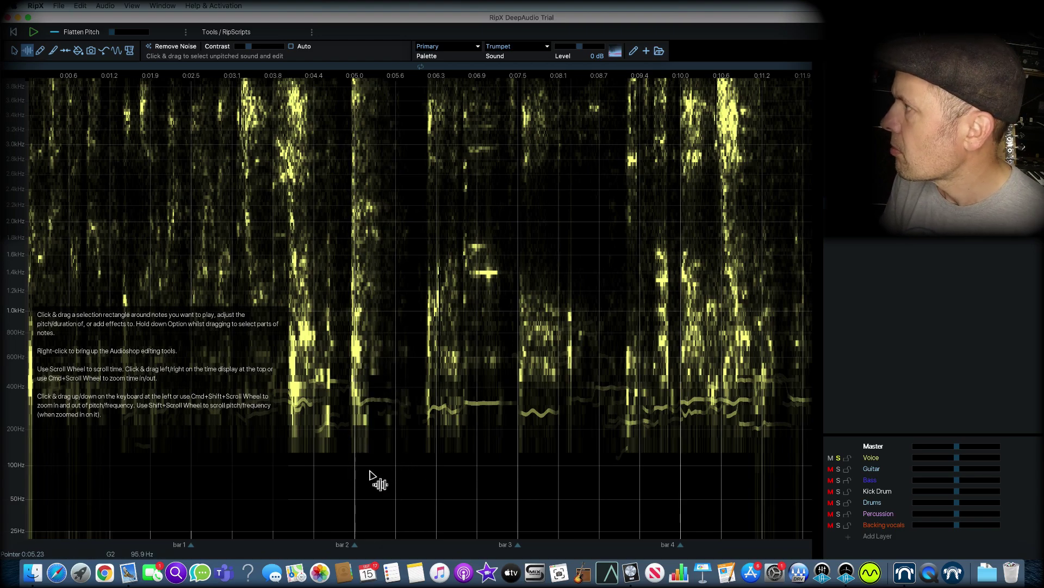
left_click(329, 106)
key("space")
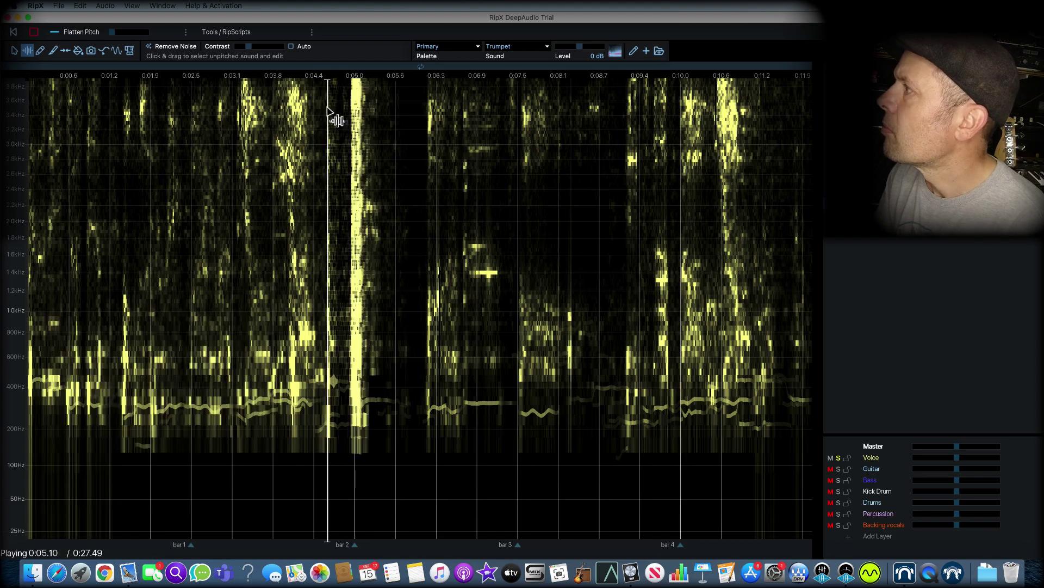
key("space")
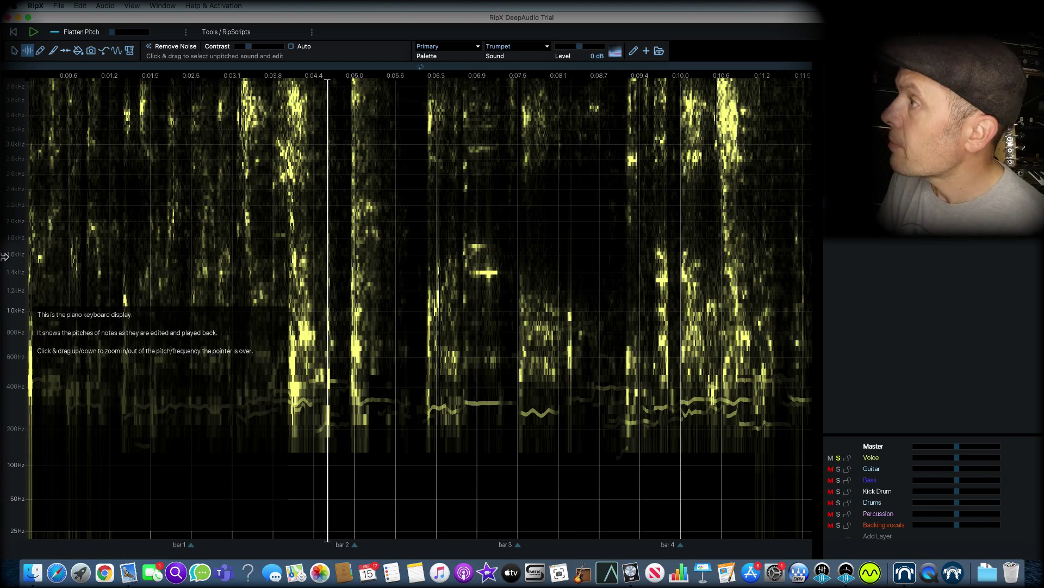
Step: Bring frequencies up to about 19 kHz into view and listen to the Voice layer's high-frequency sound from about 0.5 seconds
left_click_drag(18, 266, 9, 403)
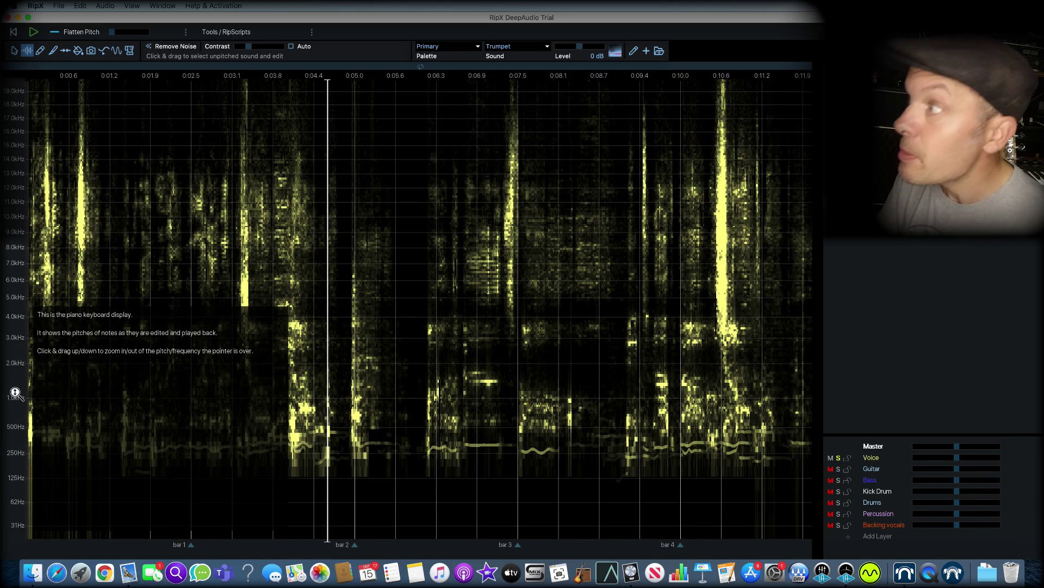
left_click(68, 98)
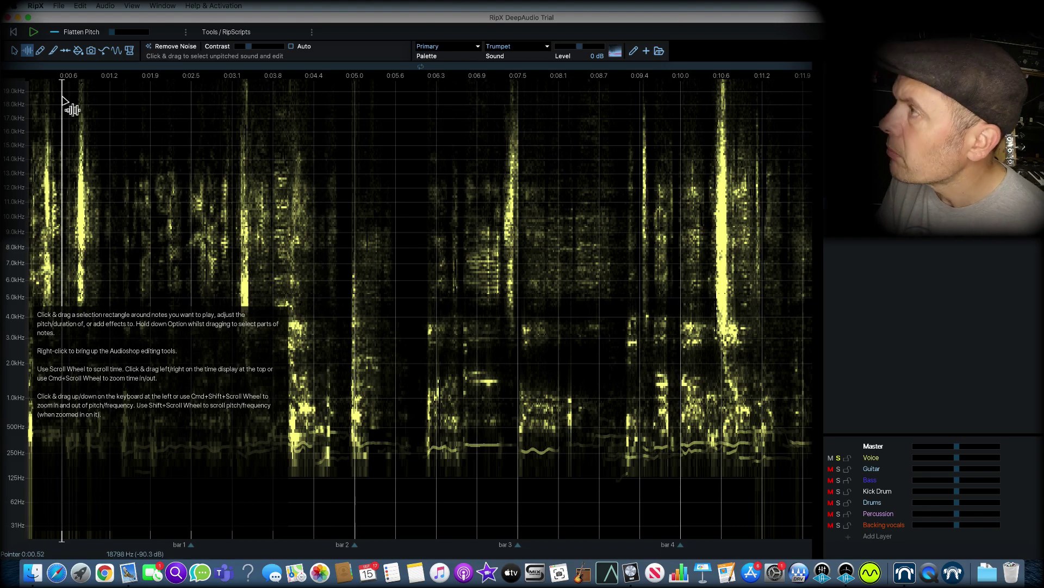
key("space")
key("space")
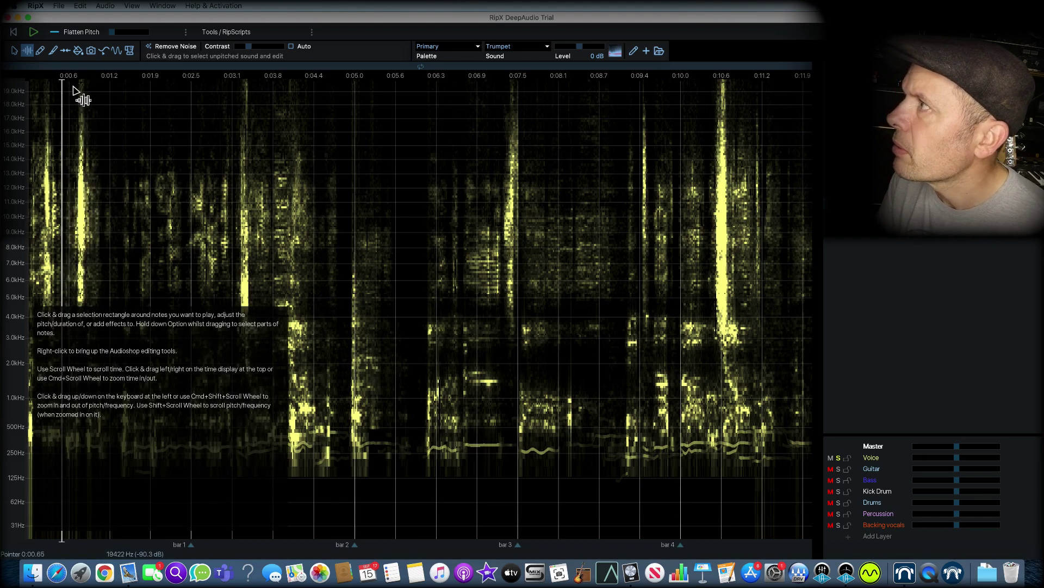
Step: Try deleting the Voice layer's sound above about 10 kHz from about 0.6 to 1.1 seconds, listen to it, and undo the deletion
left_click_drag(69, 82, 102, 218)
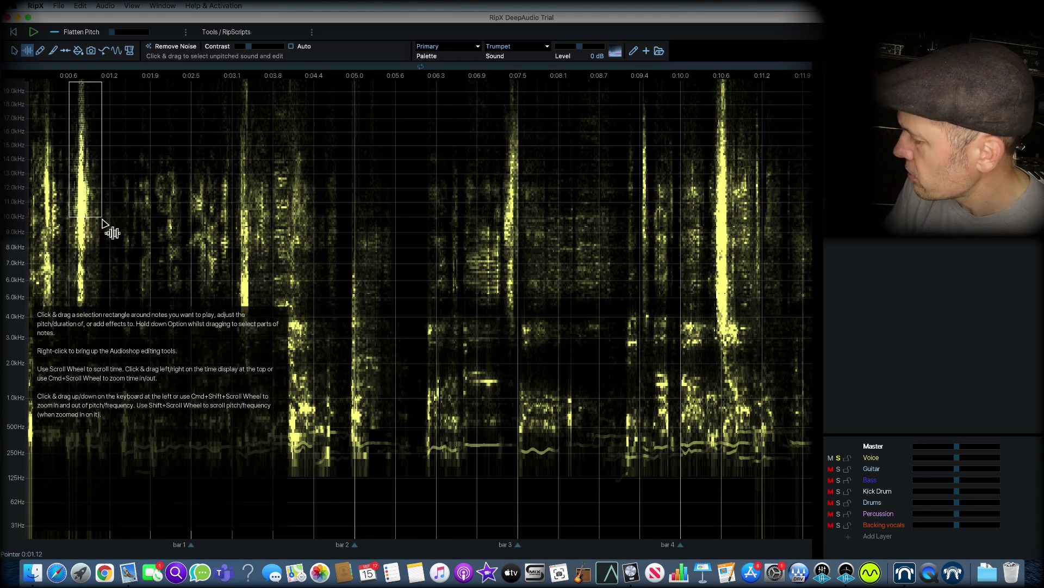
key("Delete")
key("space")
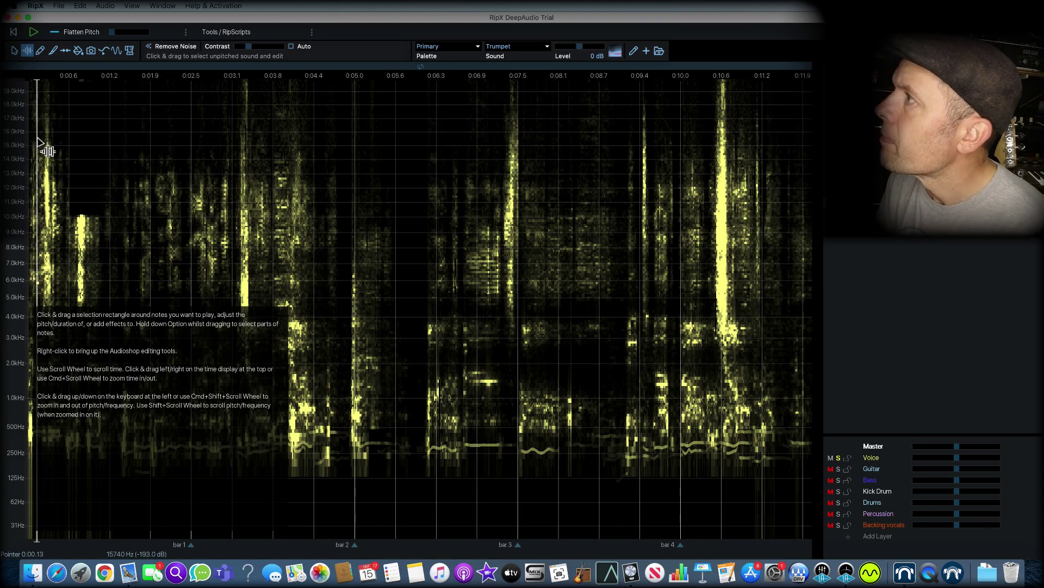
key("space")
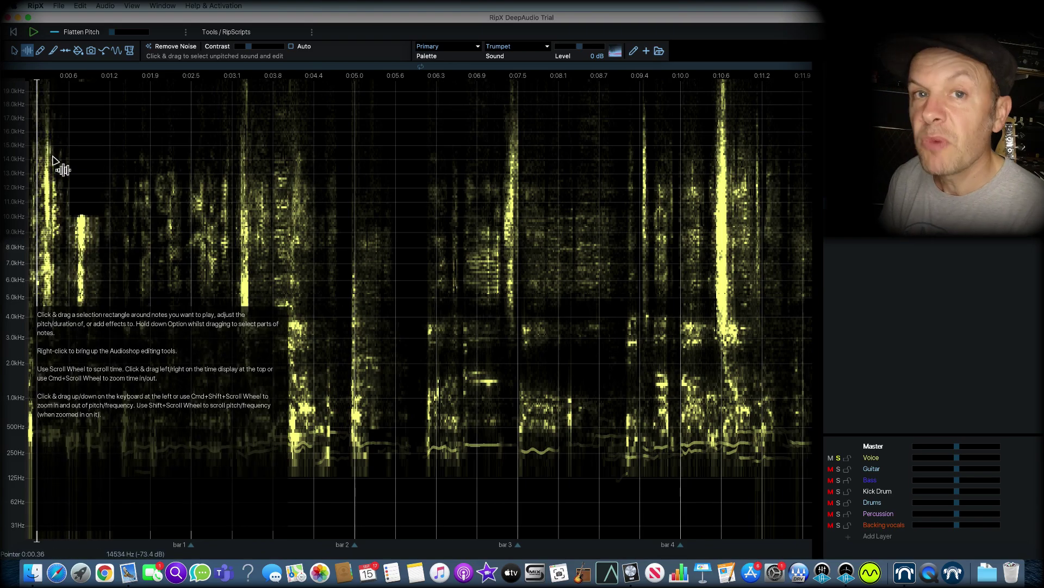
left_click(81, 203)
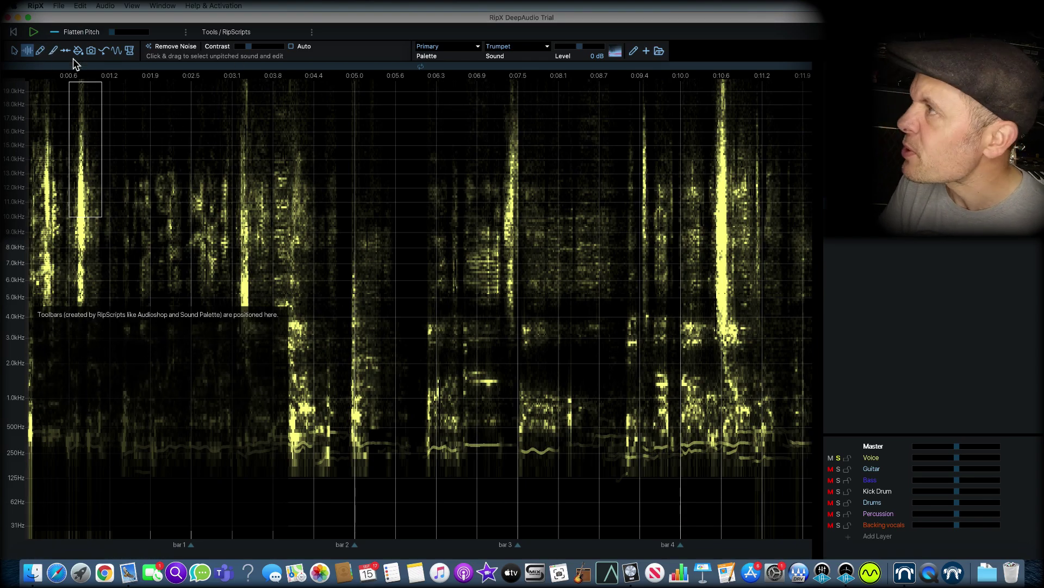
Step: Return to note editing and split the Voice layer's long held note in bar 2 at about 7.2 seconds
left_click(15, 52)
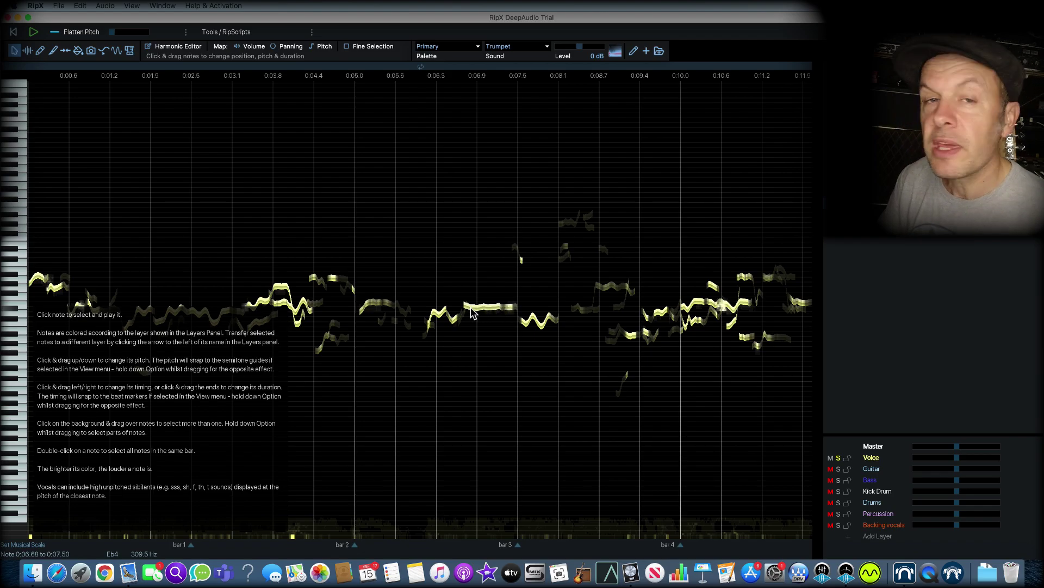
scroll(490, 313, "left", 1)
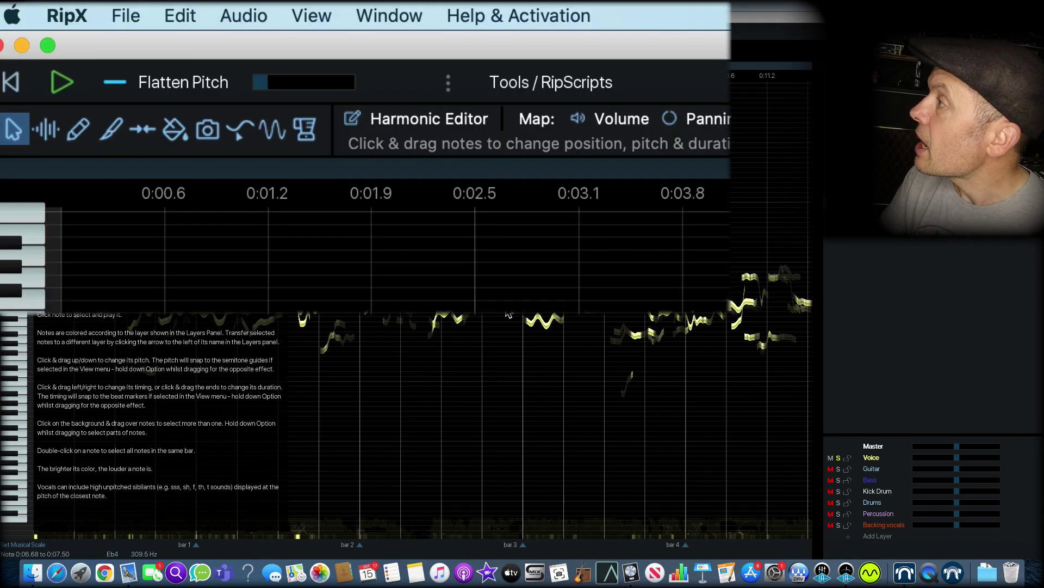
left_click(108, 136)
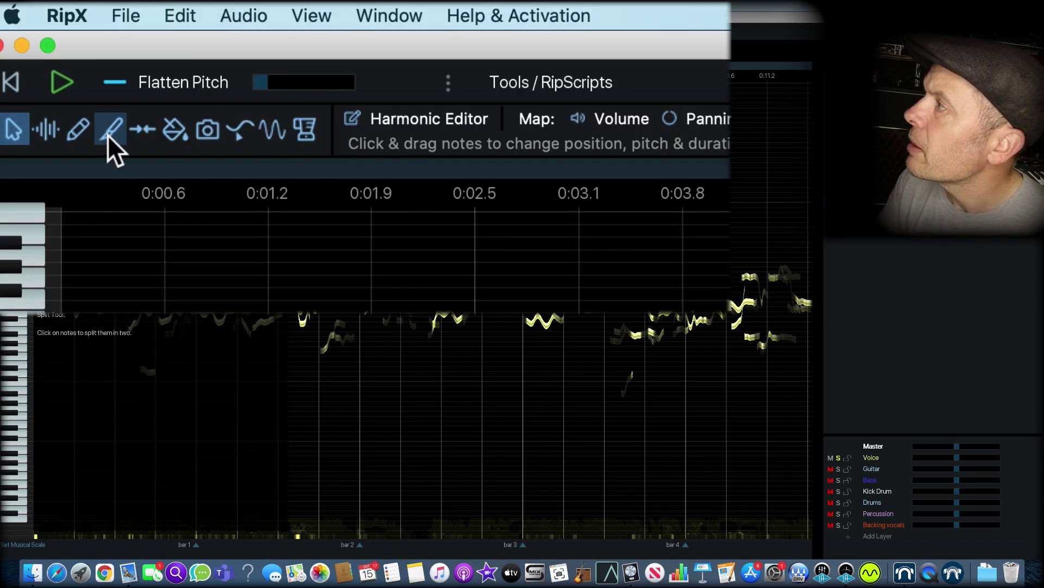
left_click(514, 318)
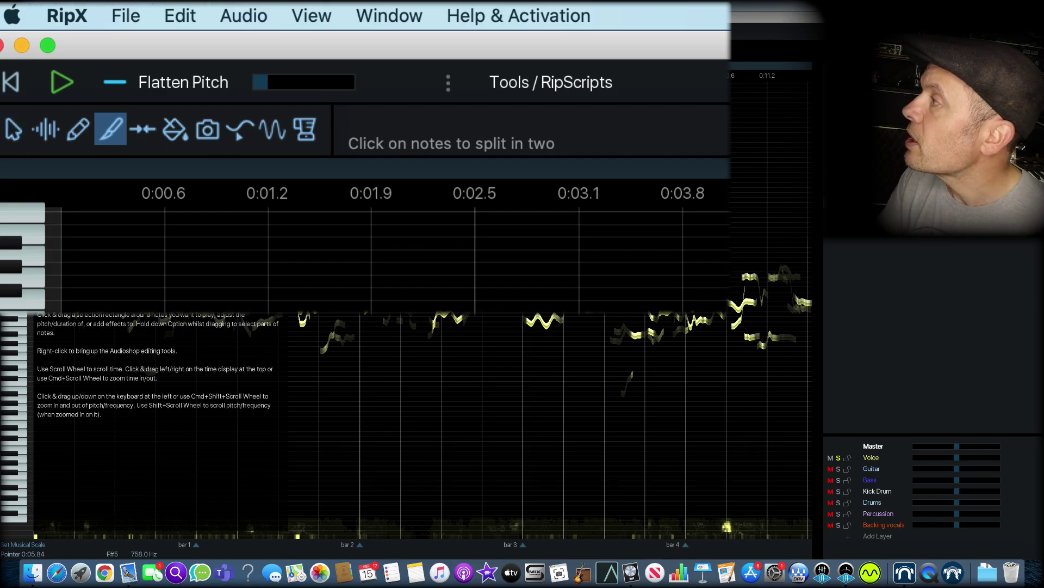
left_click(17, 136)
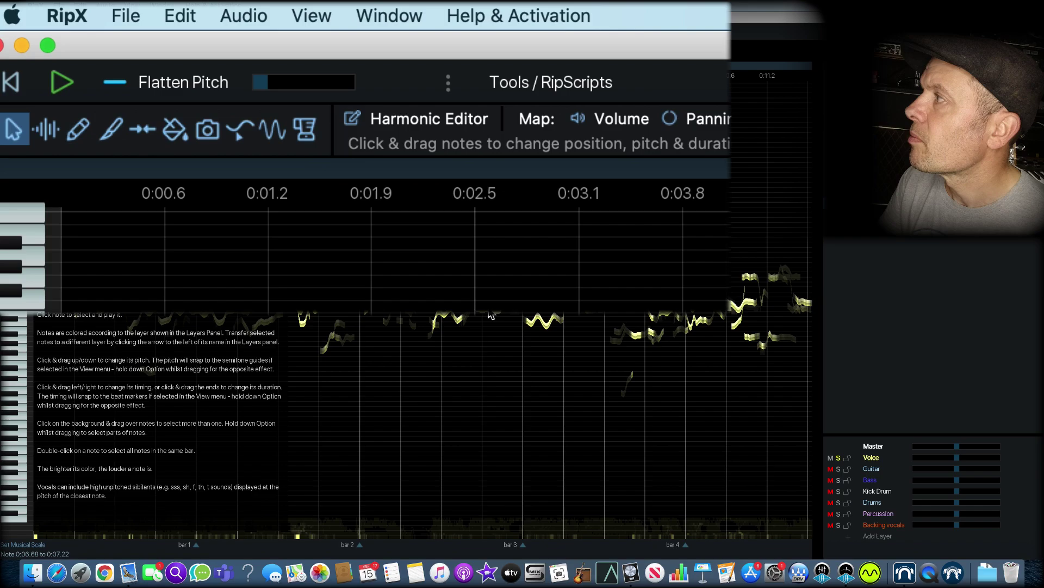
Step: Change the quick-access note effect to Vibrato
scroll(245, 186, "right", 2)
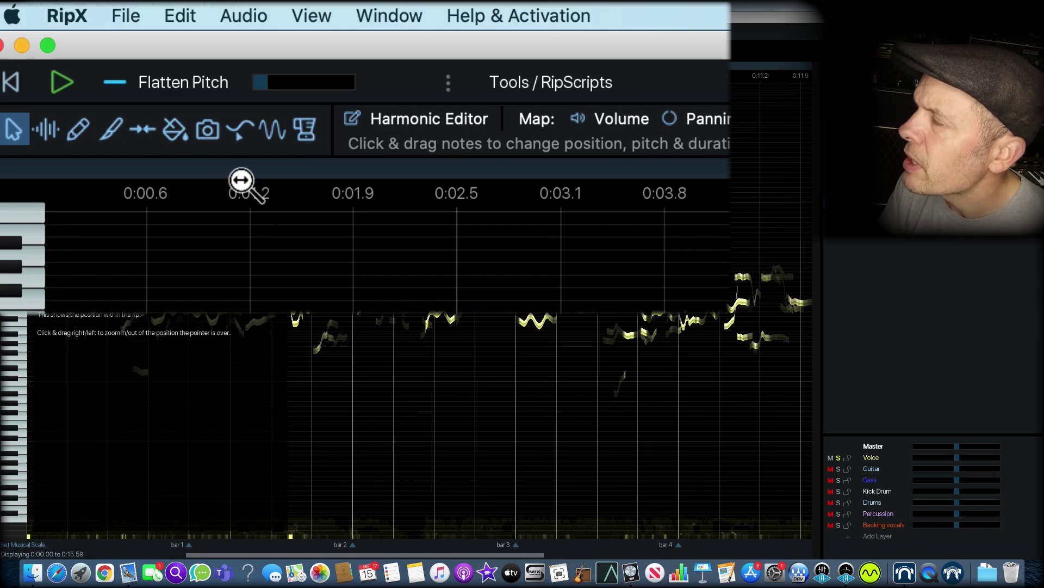
left_click(447, 86)
mouse_move(293, 349)
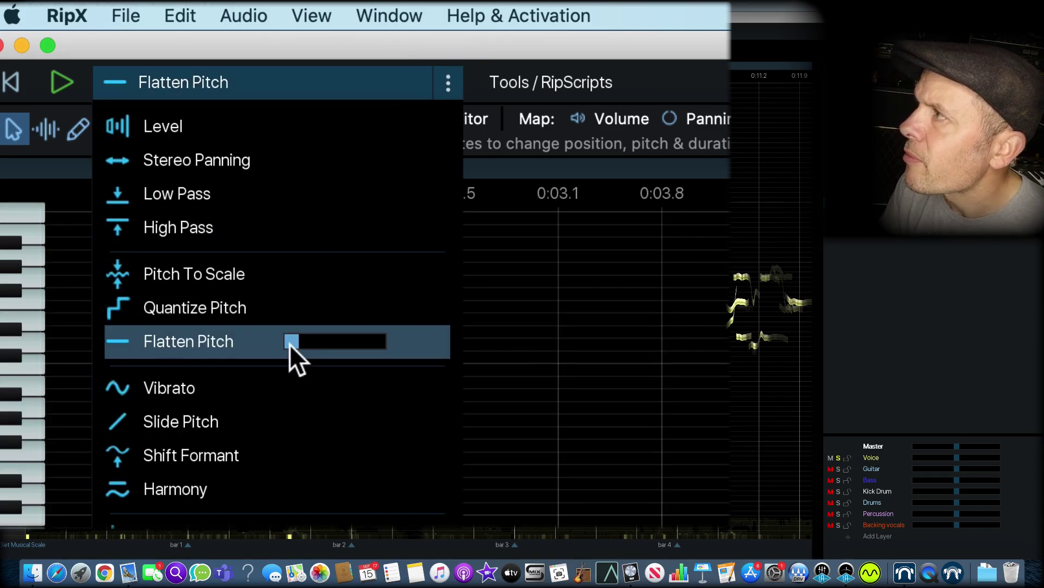
mouse_move(262, 387)
mouse_move(295, 385)
left_mouse_down()
mouse_move(386, 390)
mouse_move(282, 387)
mouse_move(306, 389)
left_mouse_up()
left_click(244, 387)
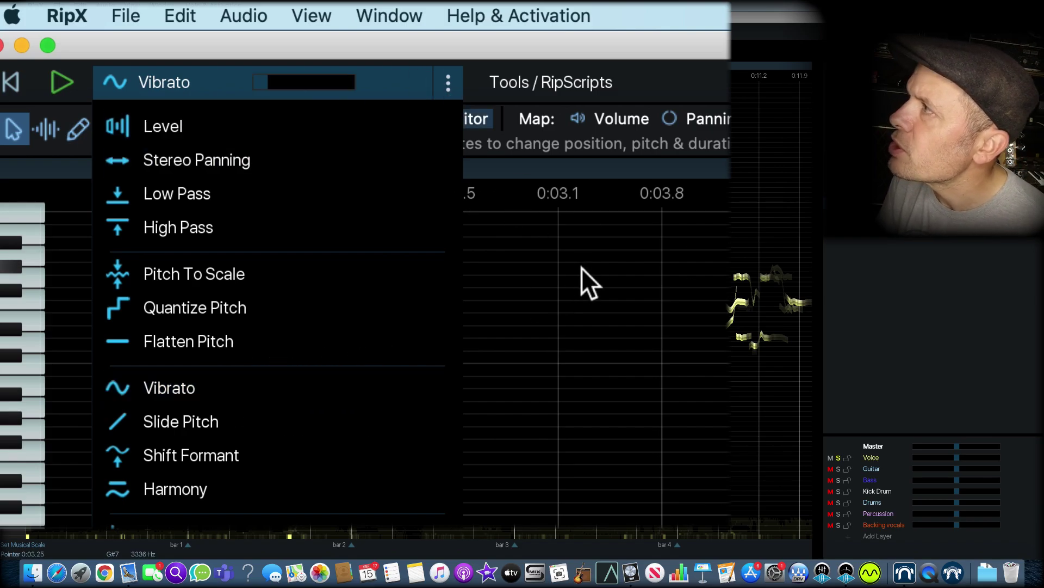
left_click(580, 282)
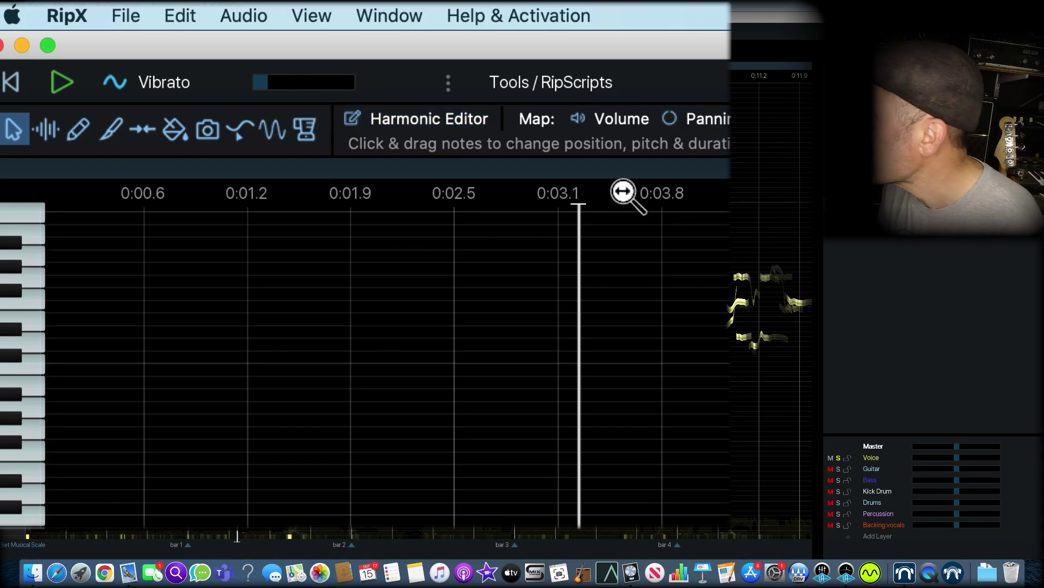
Step: Brush a one-semitone sine pitch pattern onto the held Voice note at about 7 seconds, undo it, and return to the selection tool
left_click(271, 136)
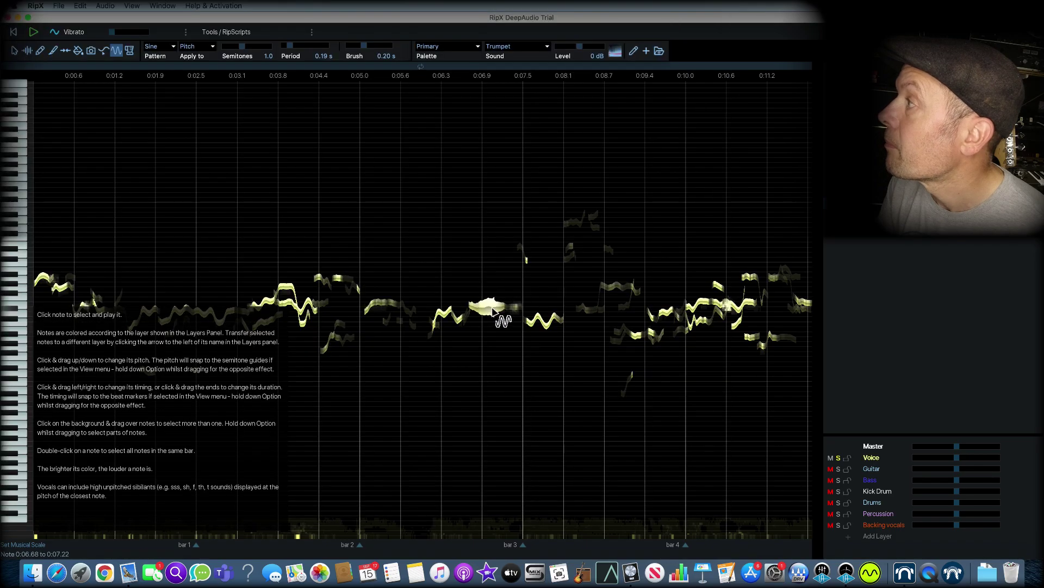
left_click(496, 299)
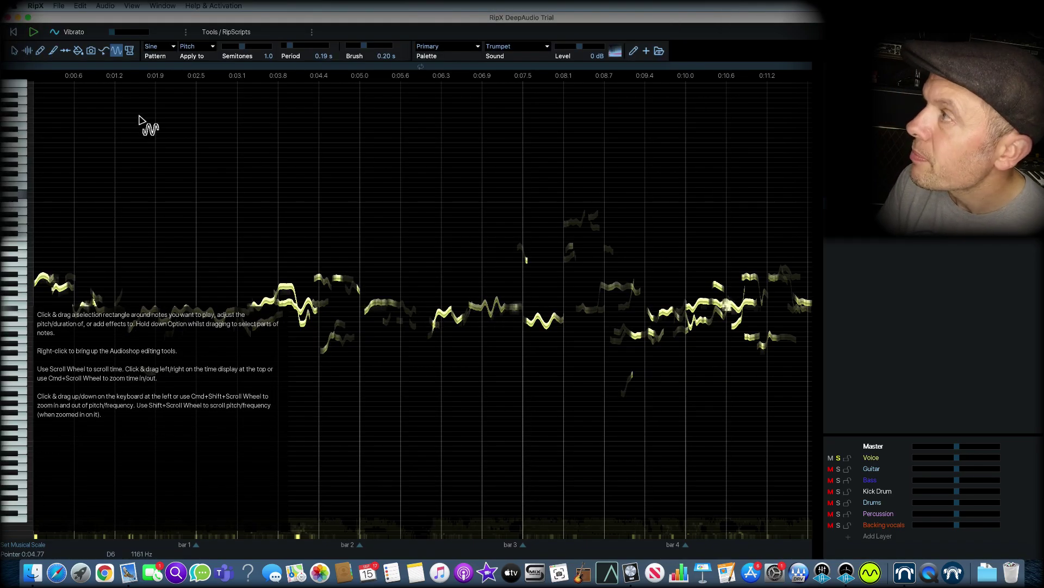
key("super+z")
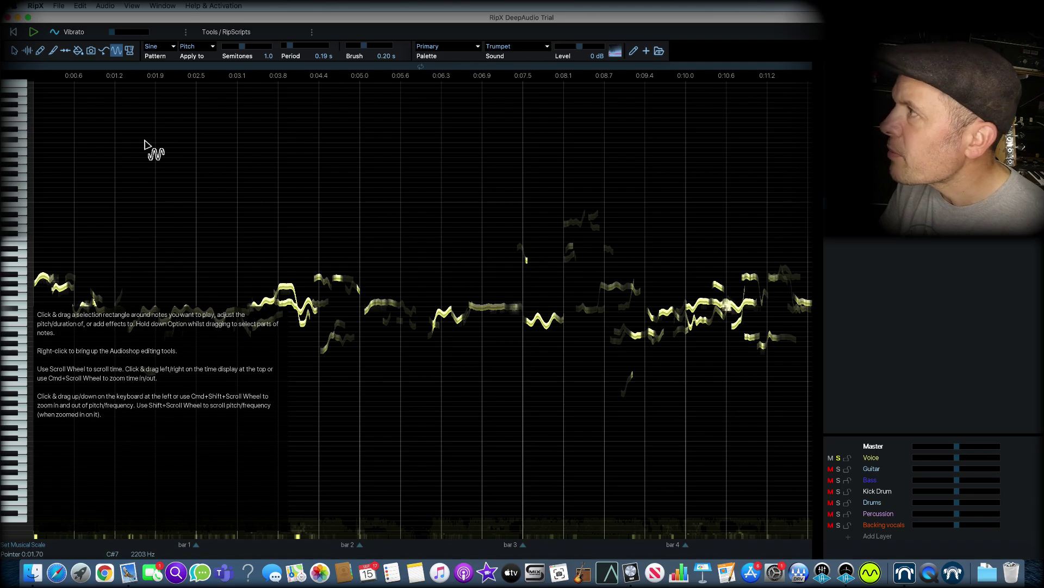
left_click(15, 52)
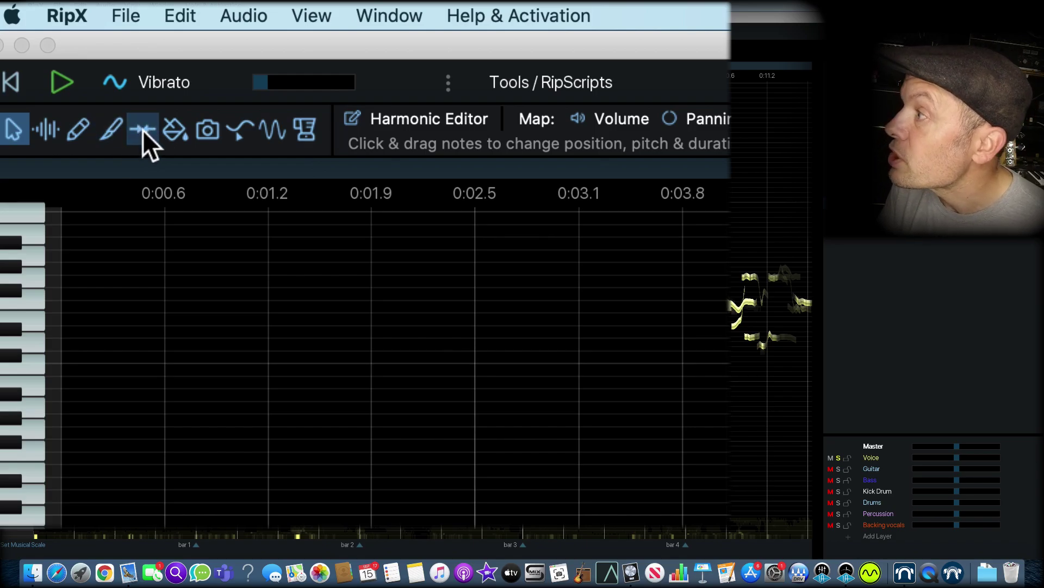
Step: Examine the join, pitch-adjustment and pattern tools, including which properties the pattern can be applied to
left_click(142, 129)
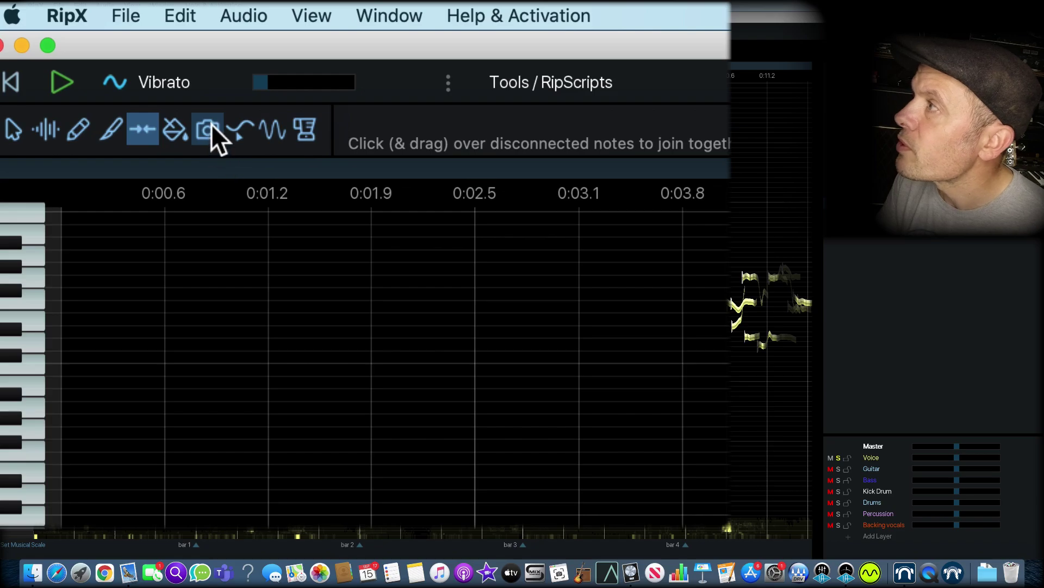
left_click(240, 129)
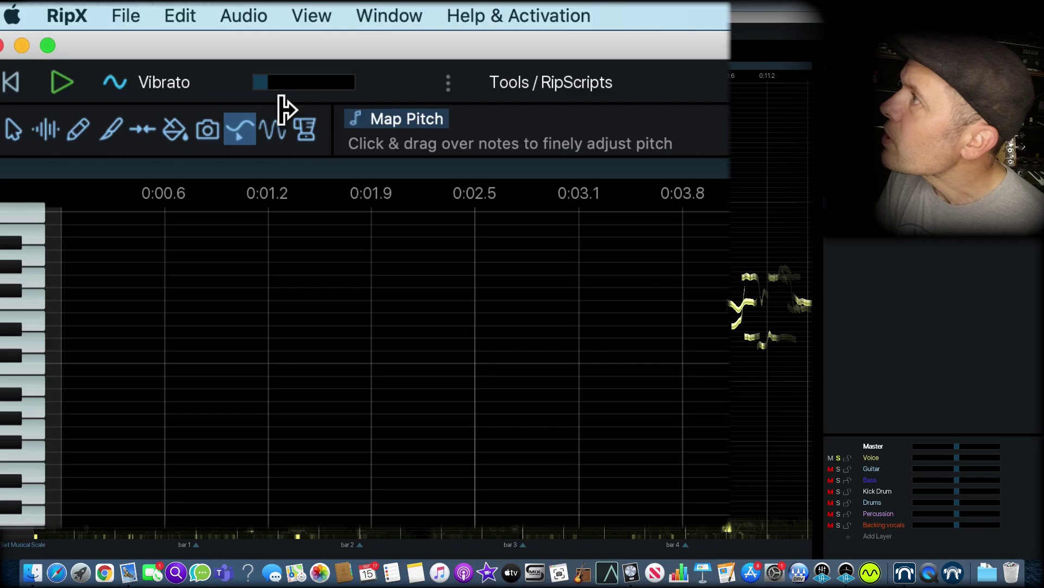
left_click(272, 126)
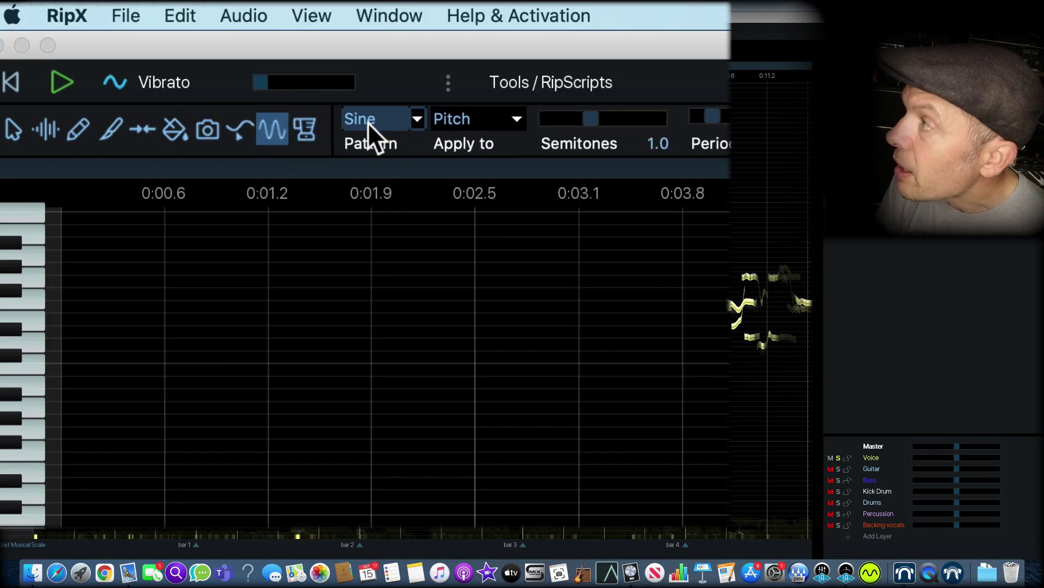
left_click(514, 123)
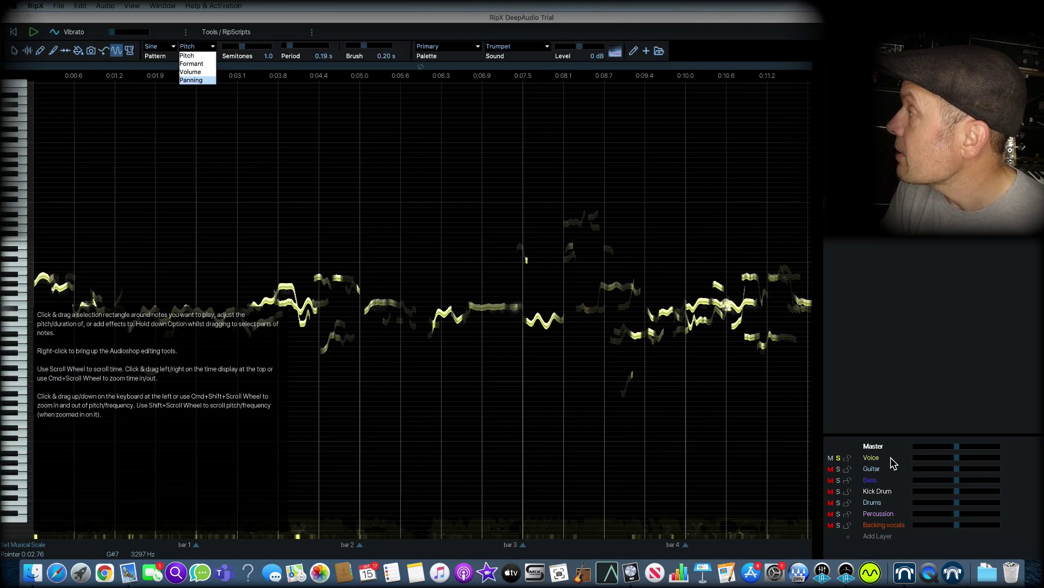
left_click(907, 463)
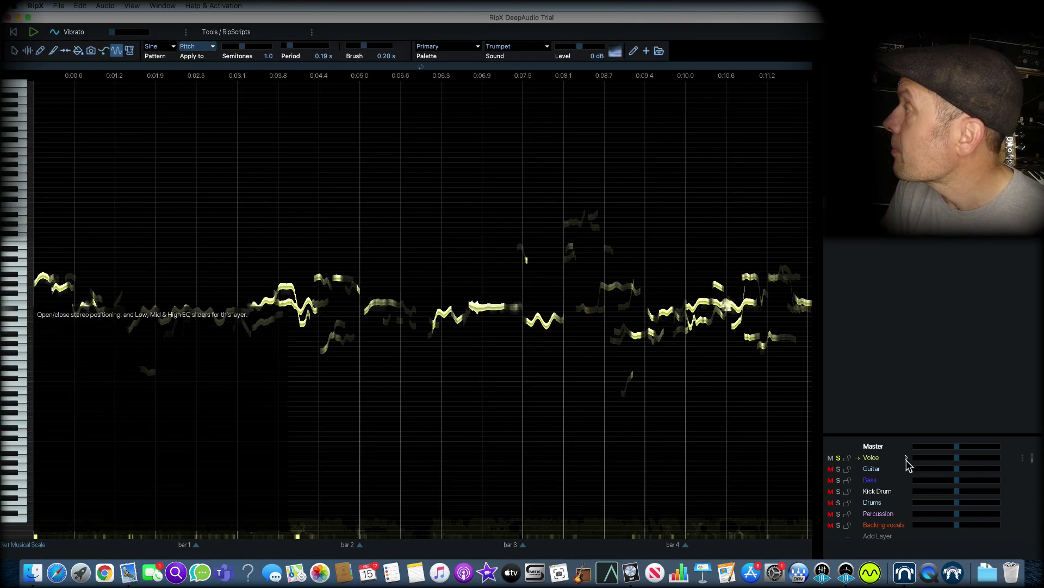
Step: Expand the Voice layer's stereo and EQ controls and try panning the layer fully left
left_click(907, 459)
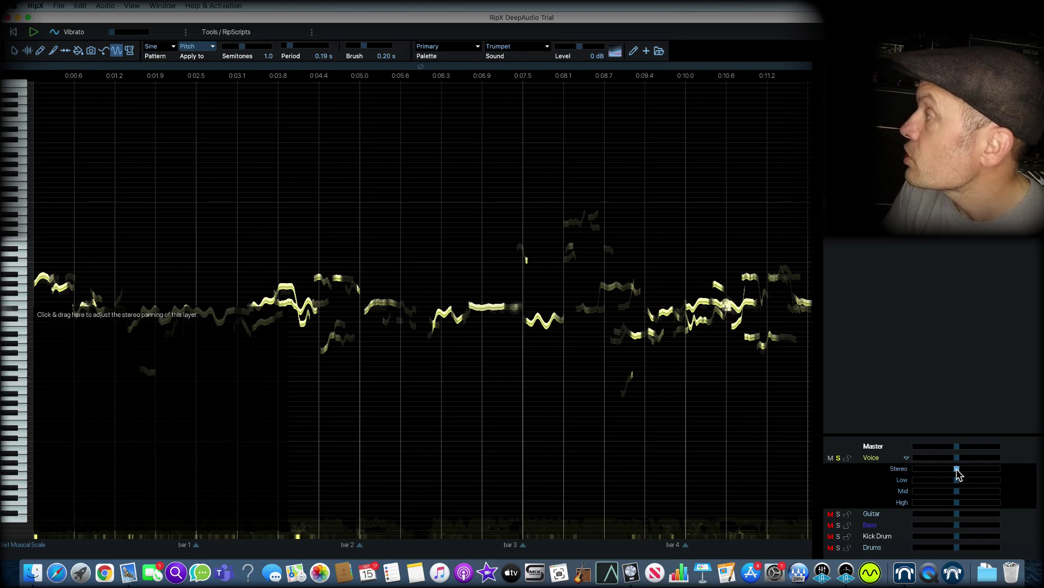
left_click_drag(958, 471, 878, 469)
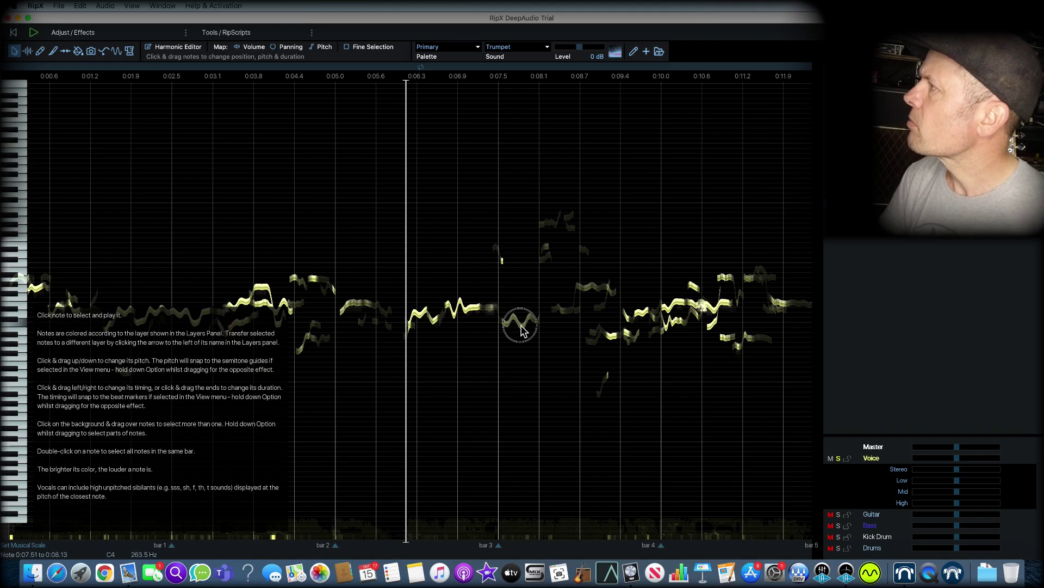
Step: Replace the wavy Voice note at the start of bar 3, about 7.5 seconds, with the Trumpet sound and play the passage
left_click(521, 327)
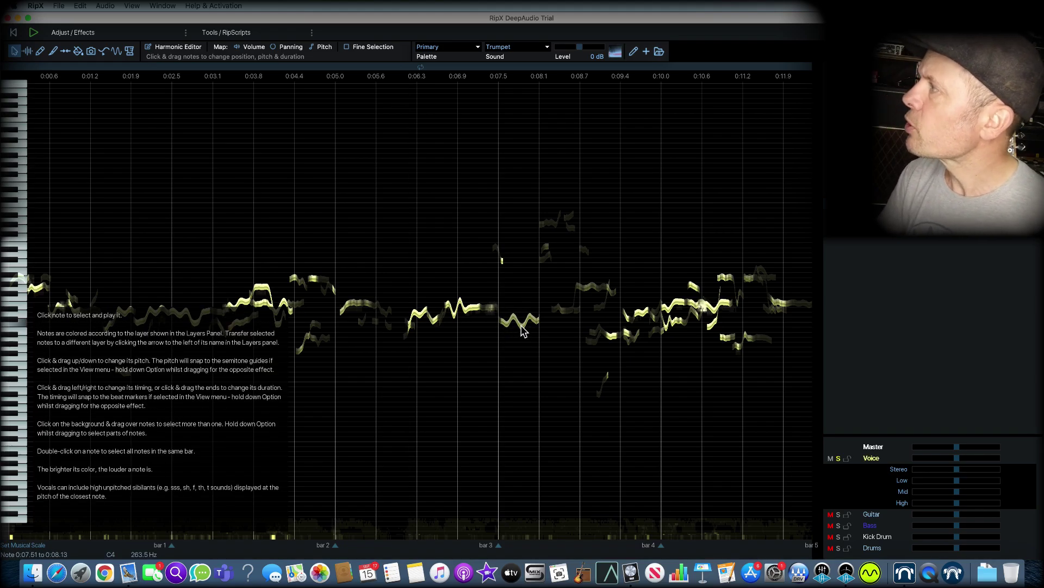
left_click(77, 50)
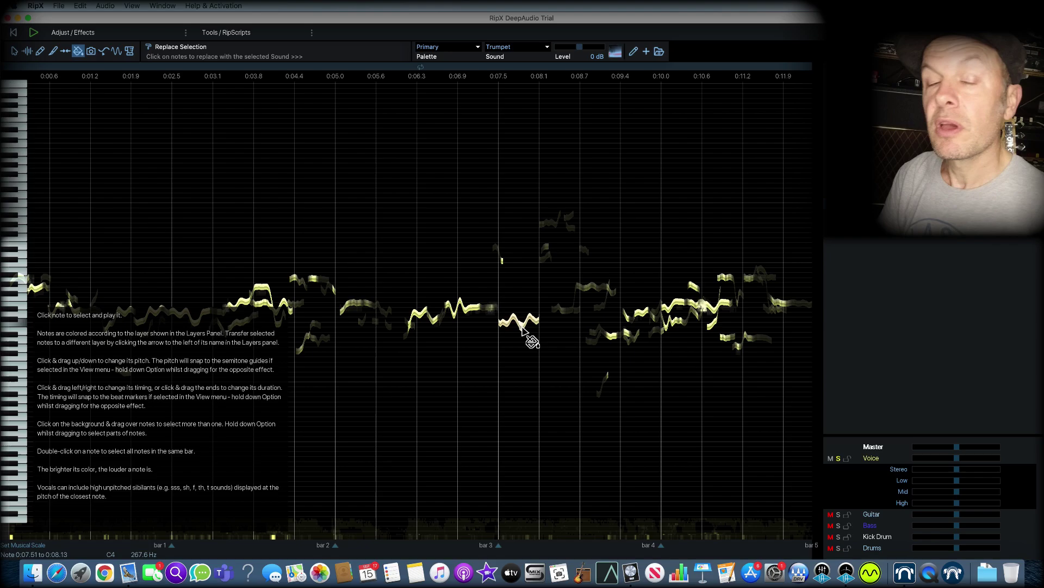
left_click(521, 329)
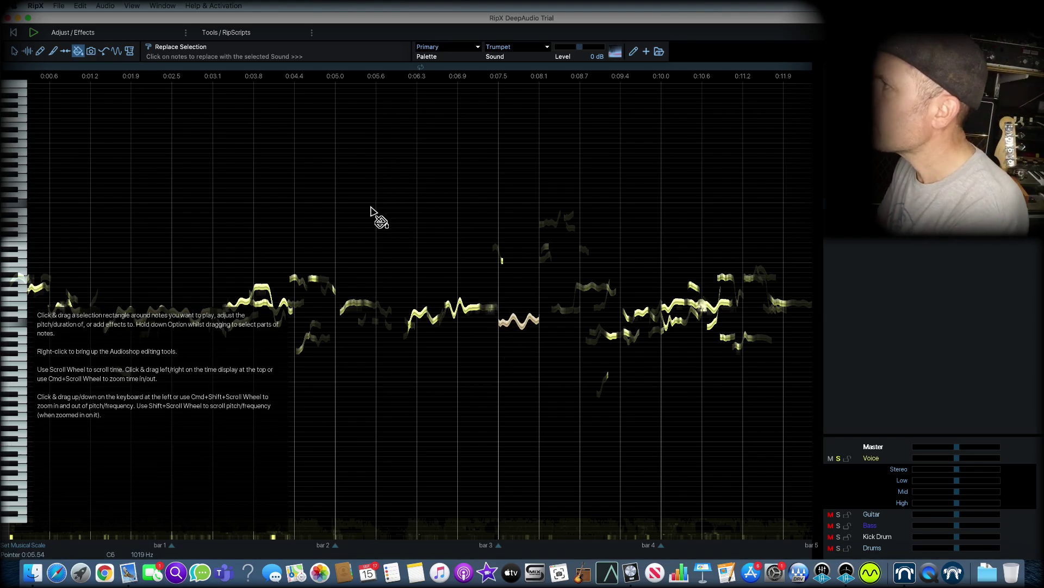
key("space")
key("space")
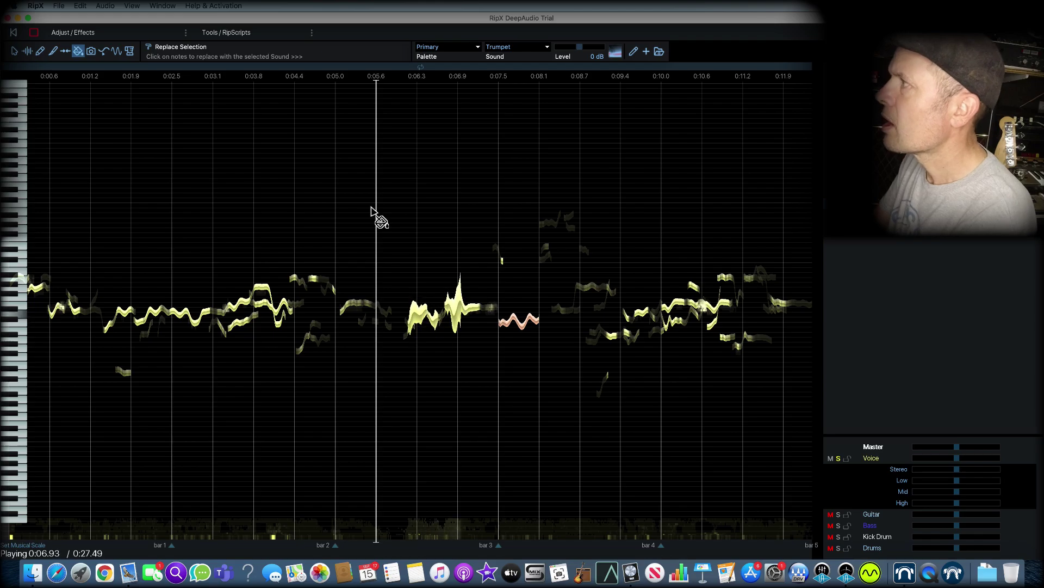
key("space")
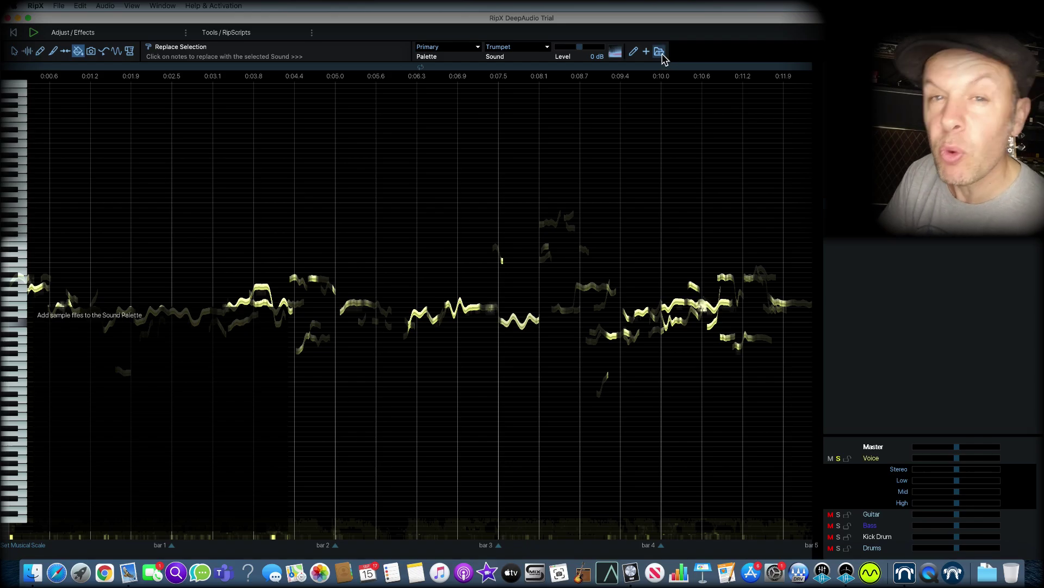
Step: Change the replacement sound to Alto Sax and apply it to the wavy Voice note at about 7.5 seconds
left_click(548, 48)
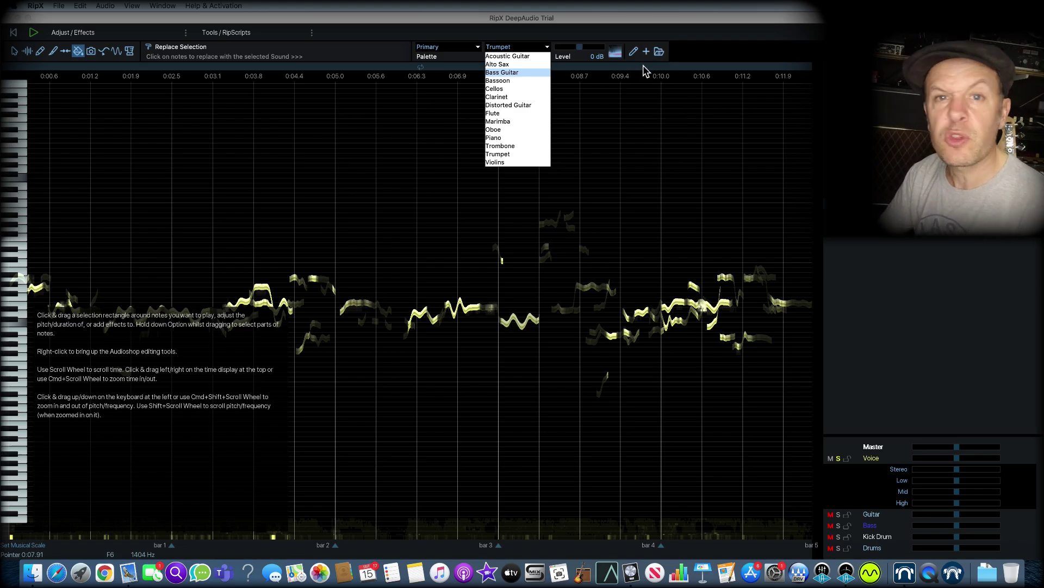
left_click(506, 64)
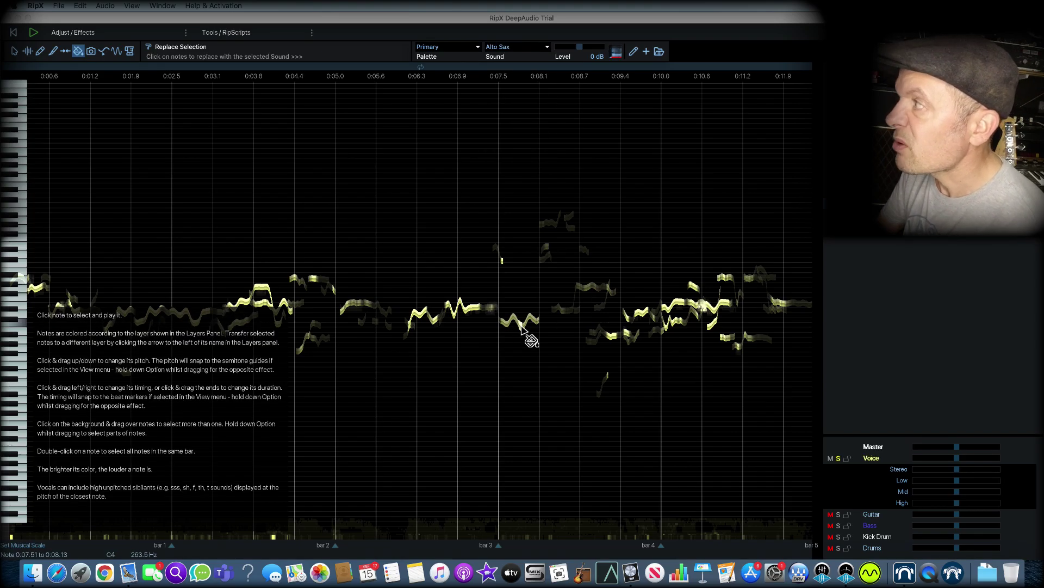
left_click(521, 326)
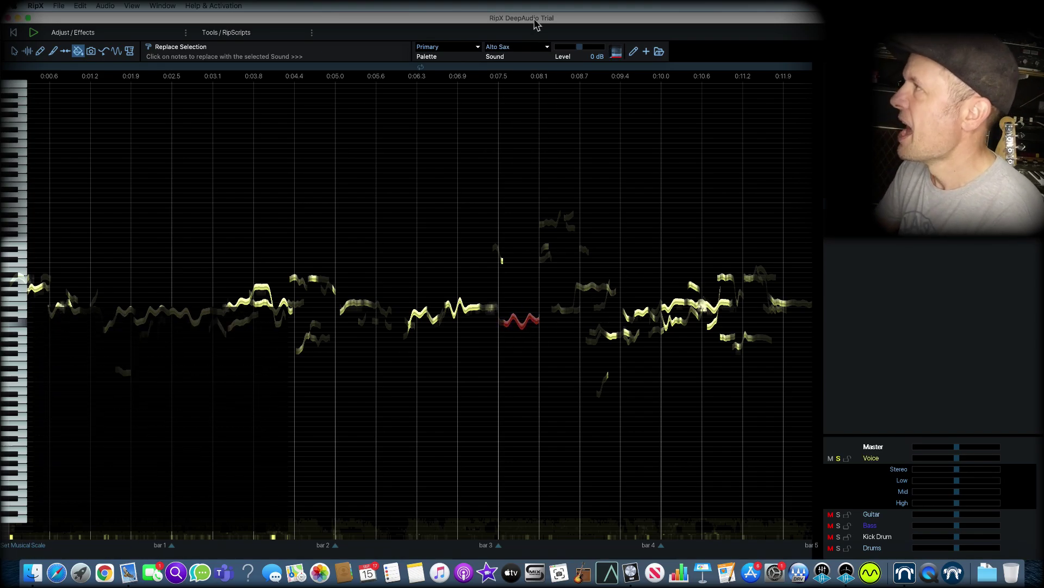
Step: Replace the same wavy note at the start of bar 3 with the Trombone sound and return to the selection tool
left_click(544, 47)
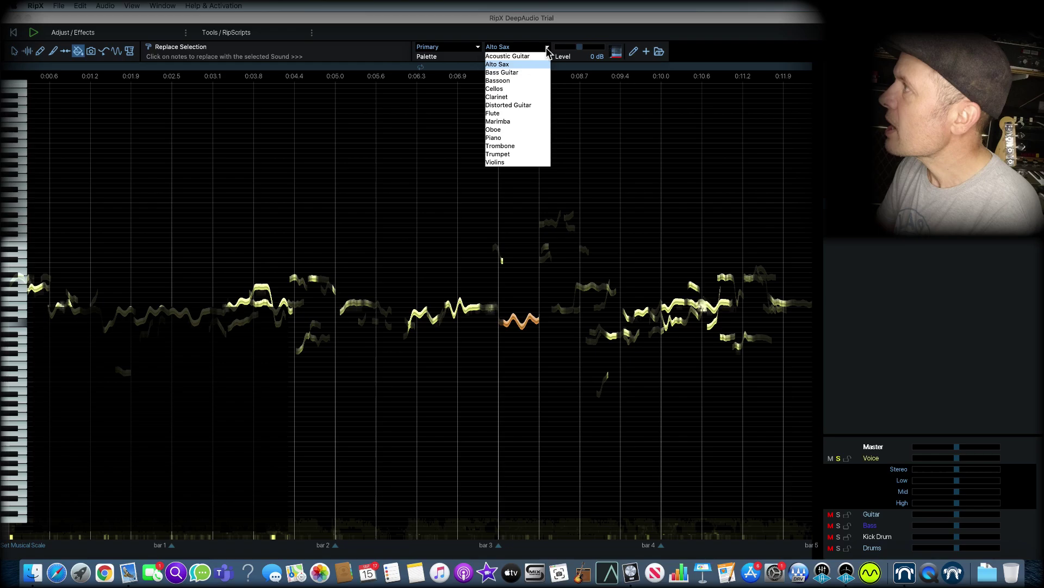
left_click(522, 148)
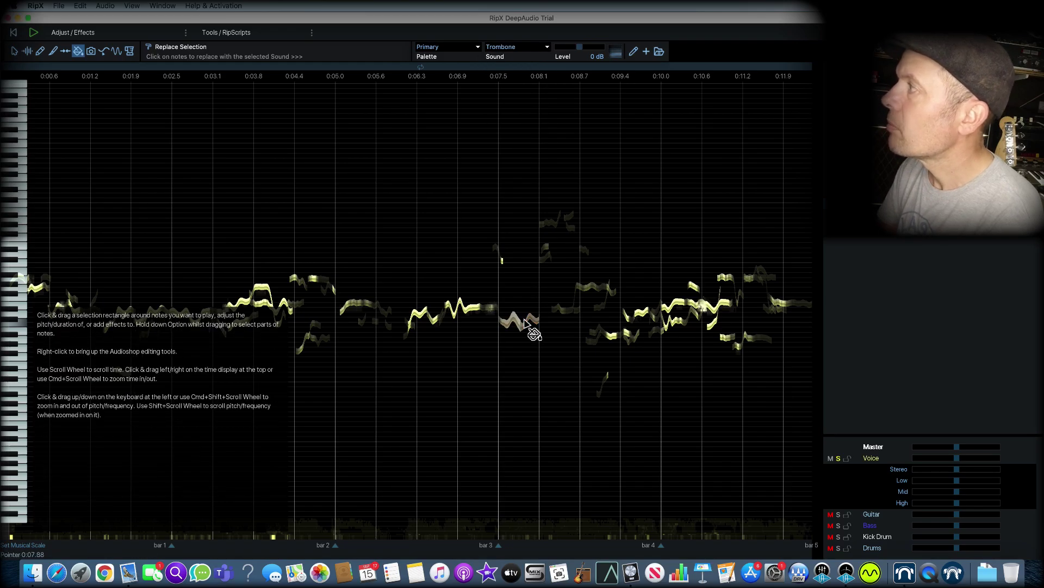
left_click(525, 325)
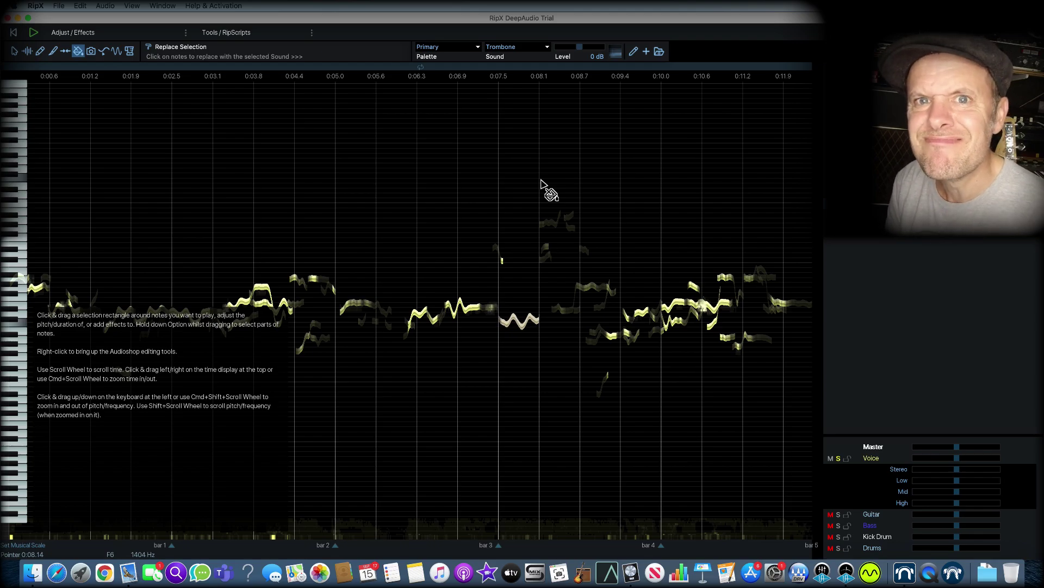
key("Escape")
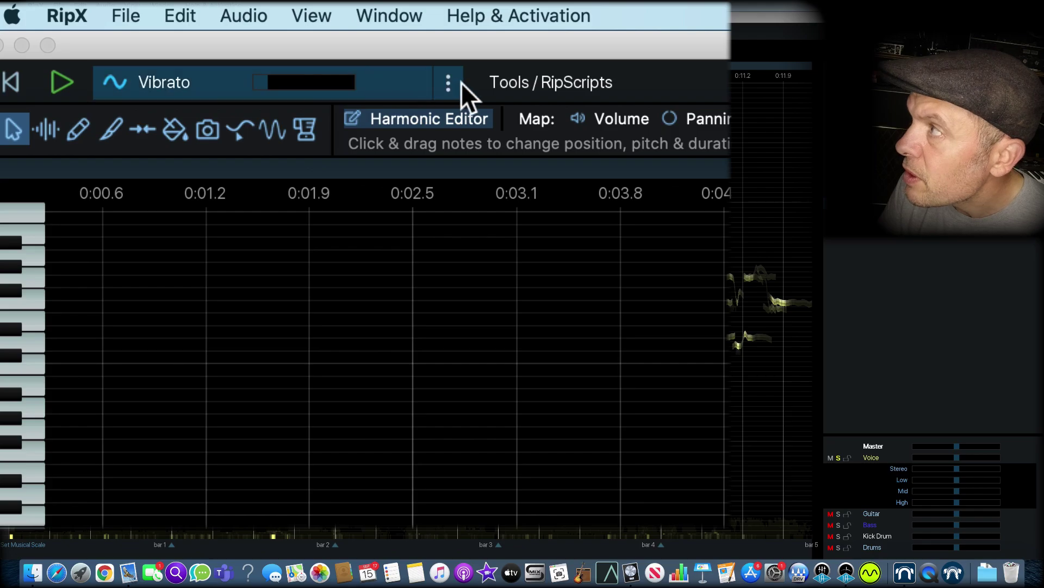
Step: Show the available note effects, including the level, filter, pitch and harmony options
left_click(447, 82)
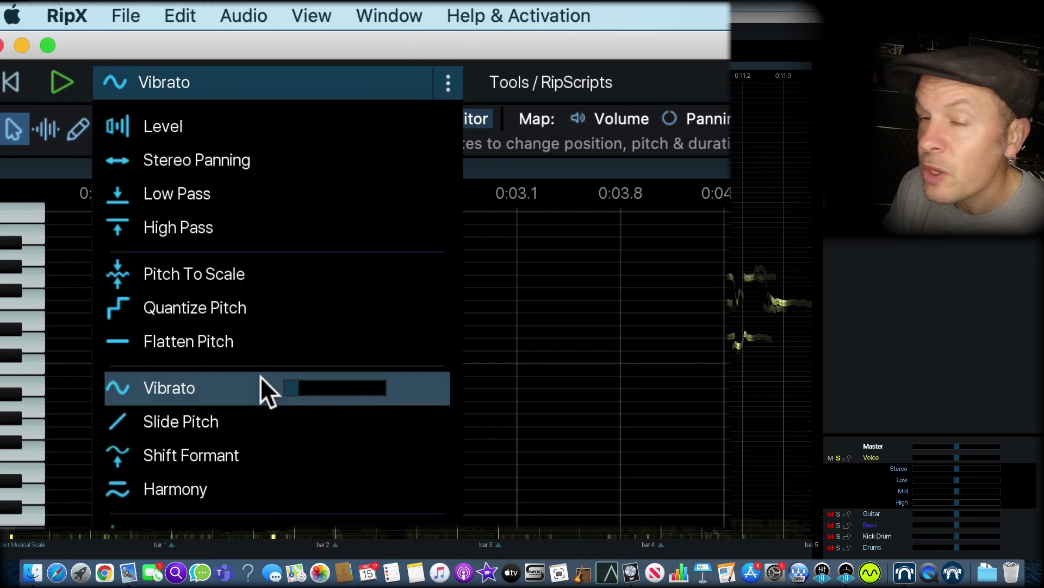